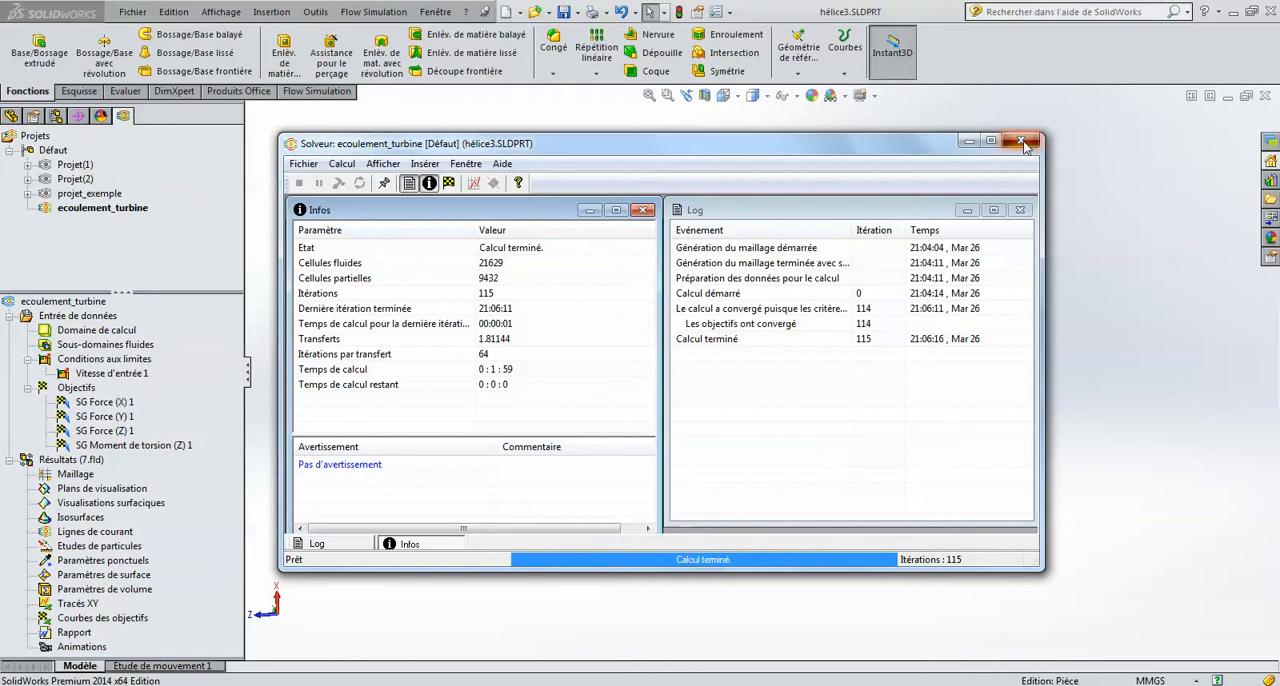
Step: Close the solver window and display a goal plot table of all goals against iterations
click(1020, 140)
middle_drag(707, 389, 692, 379)
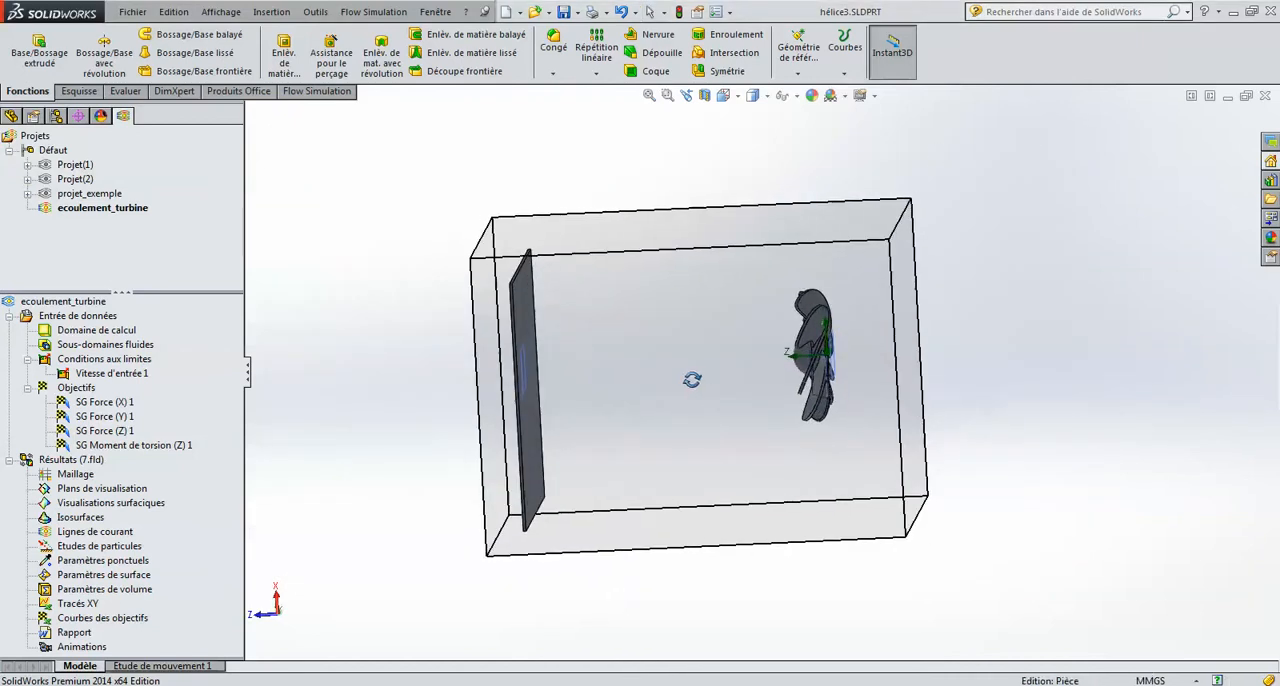
right_click(75, 622)
click(103, 631)
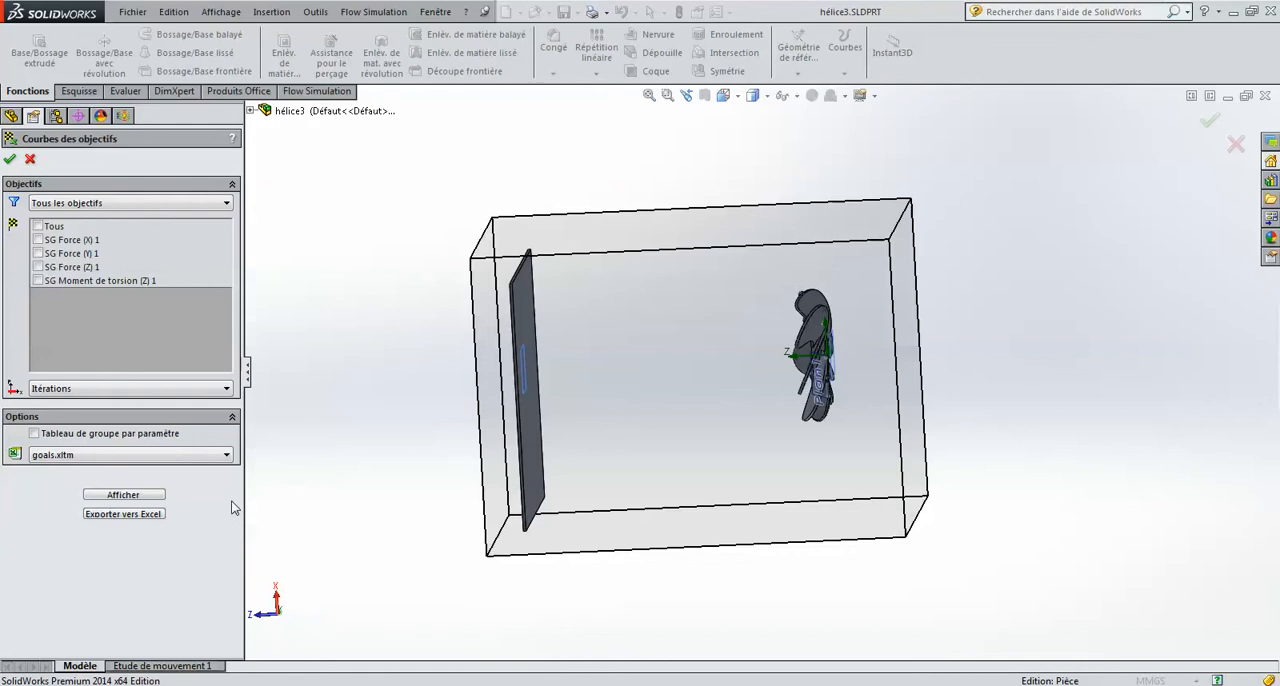
click(47, 227)
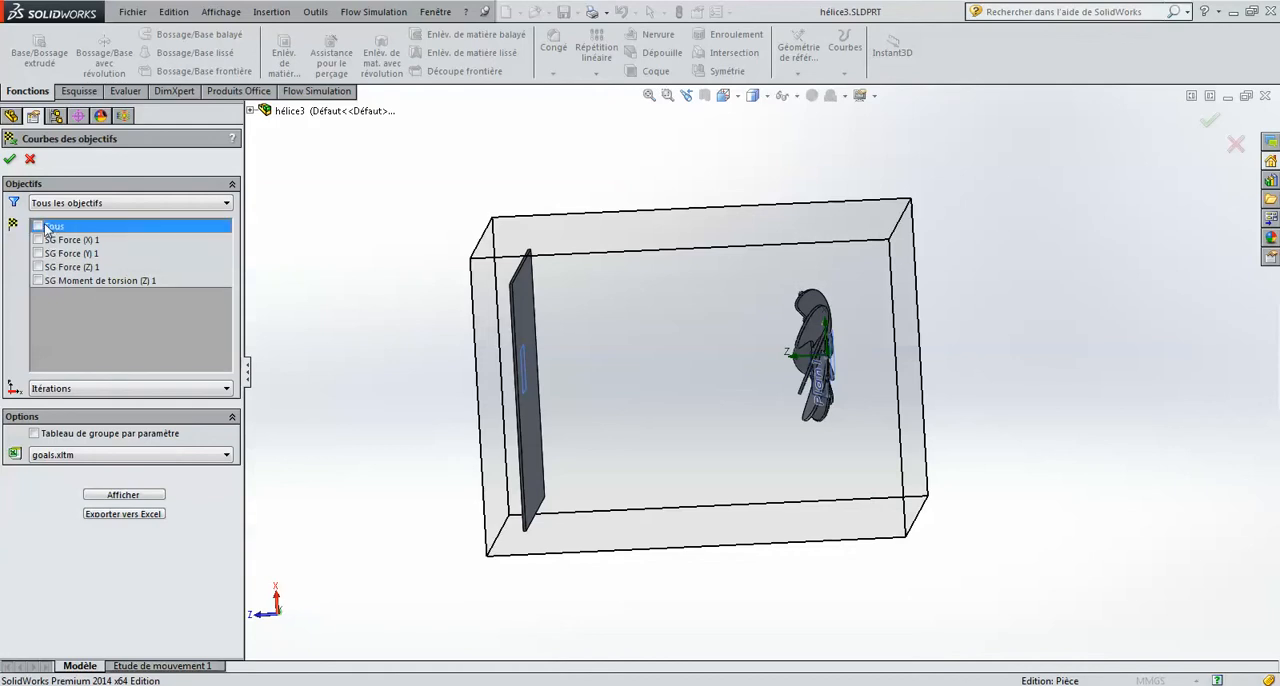
click(38, 226)
click(124, 495)
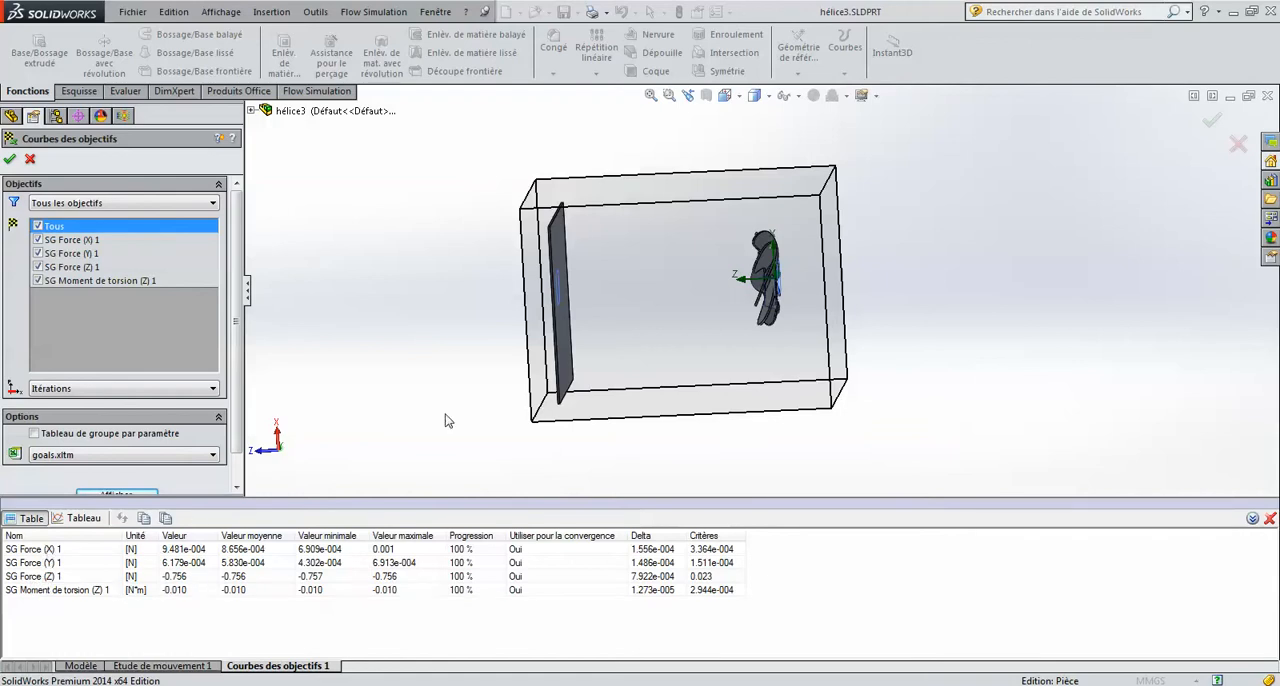
Step: Compare the force and torque goal results with the orientation of the turbine model, and accept the goal plot
middle_drag(447, 420, 720, 272)
scroll(745, 275, down, 3)
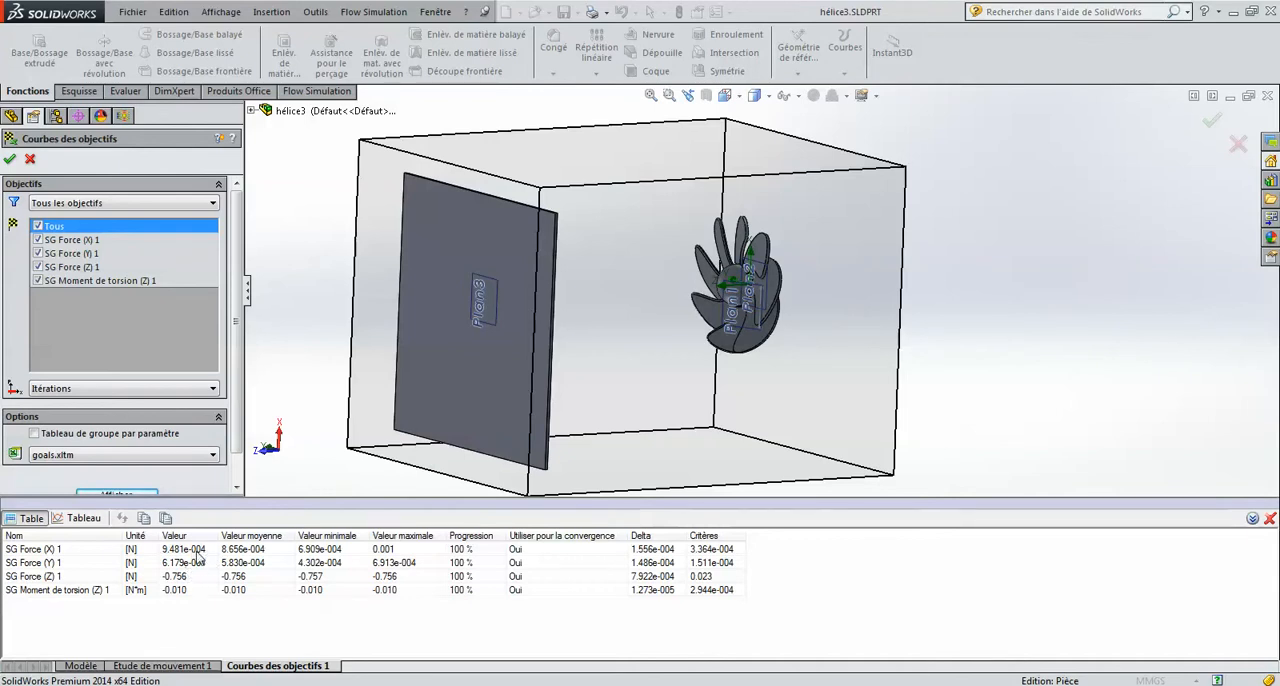
middle_drag(692, 240, 732, 254)
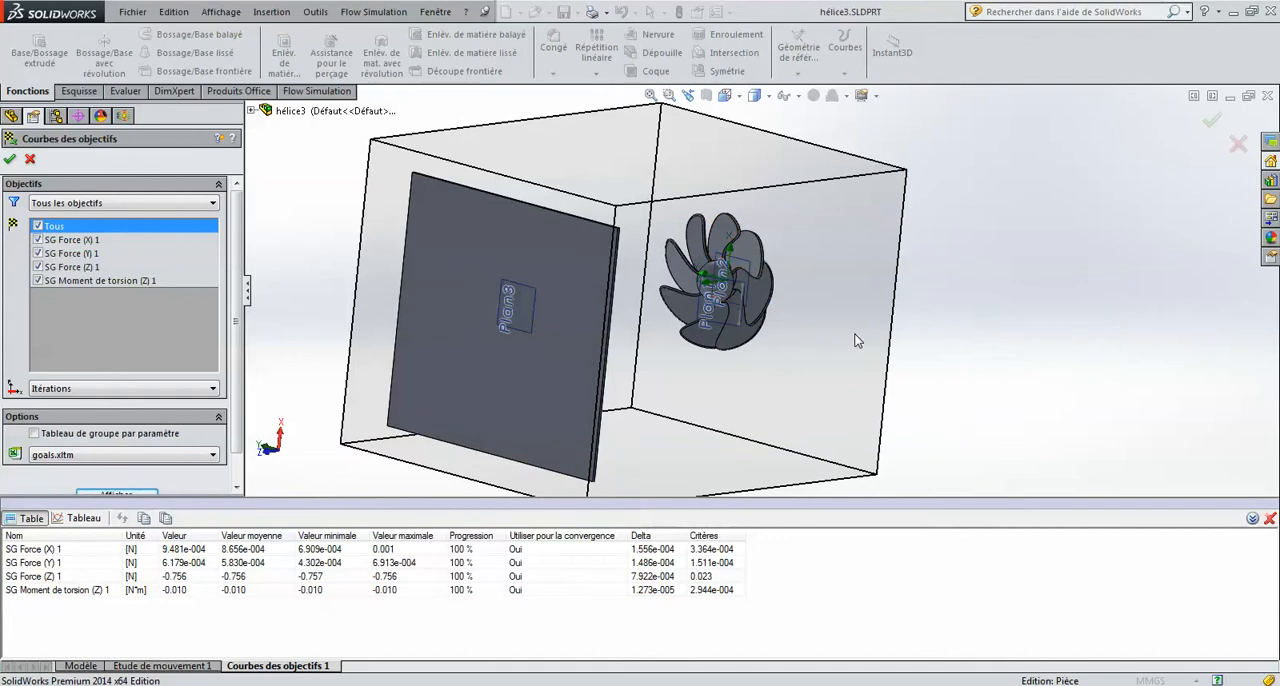
middle_drag(860, 333, 880, 380)
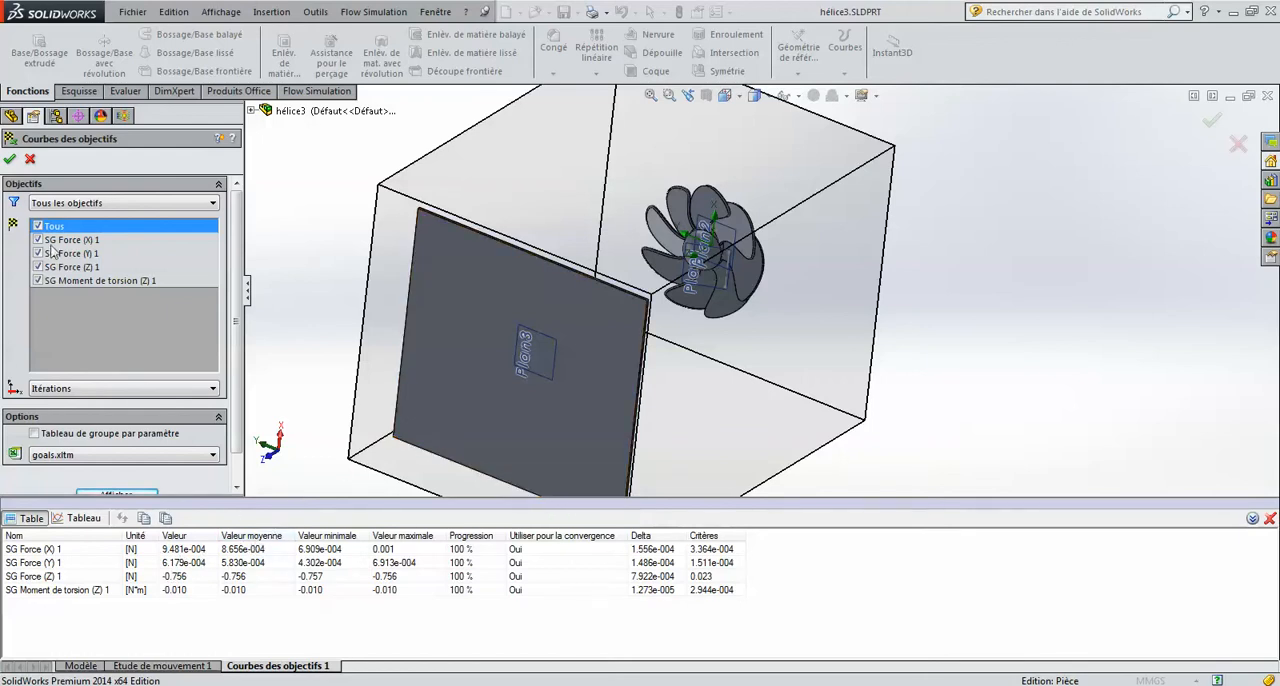
click(8, 161)
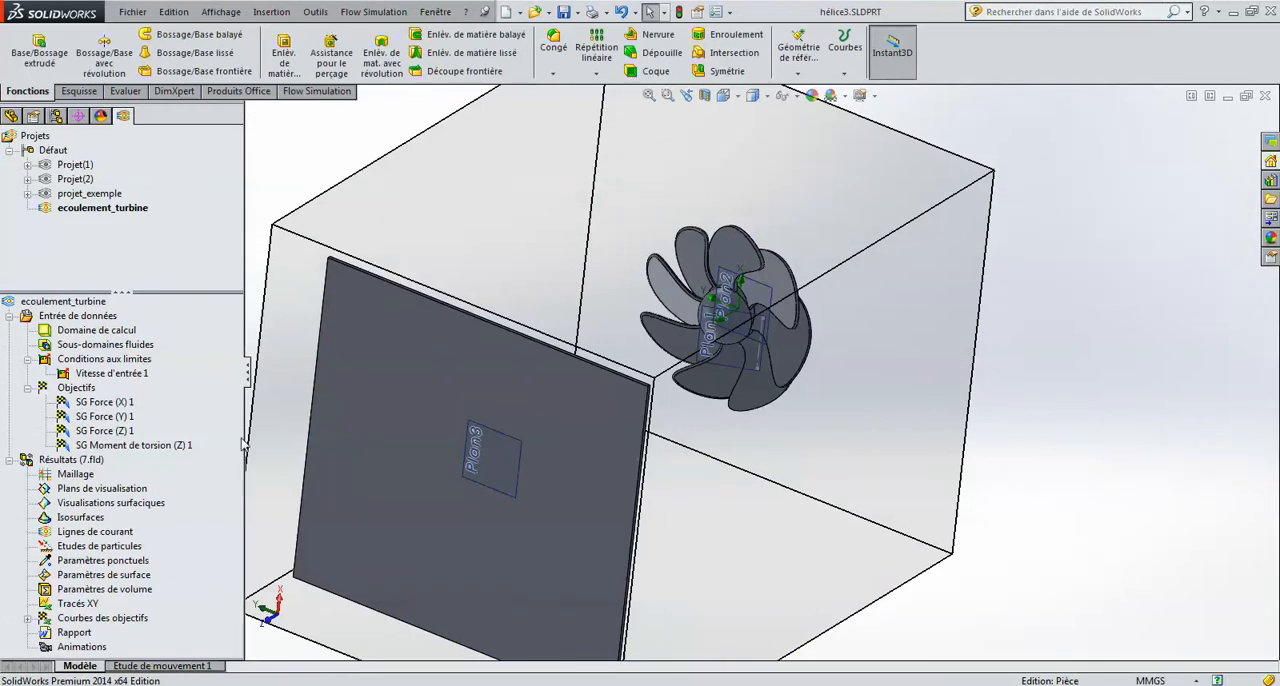
Step: Set up new flow trajectories with 100 start points, drawn as Lignes with width 2 and coloured by Vitesse
middle_drag(823, 401, 785, 363)
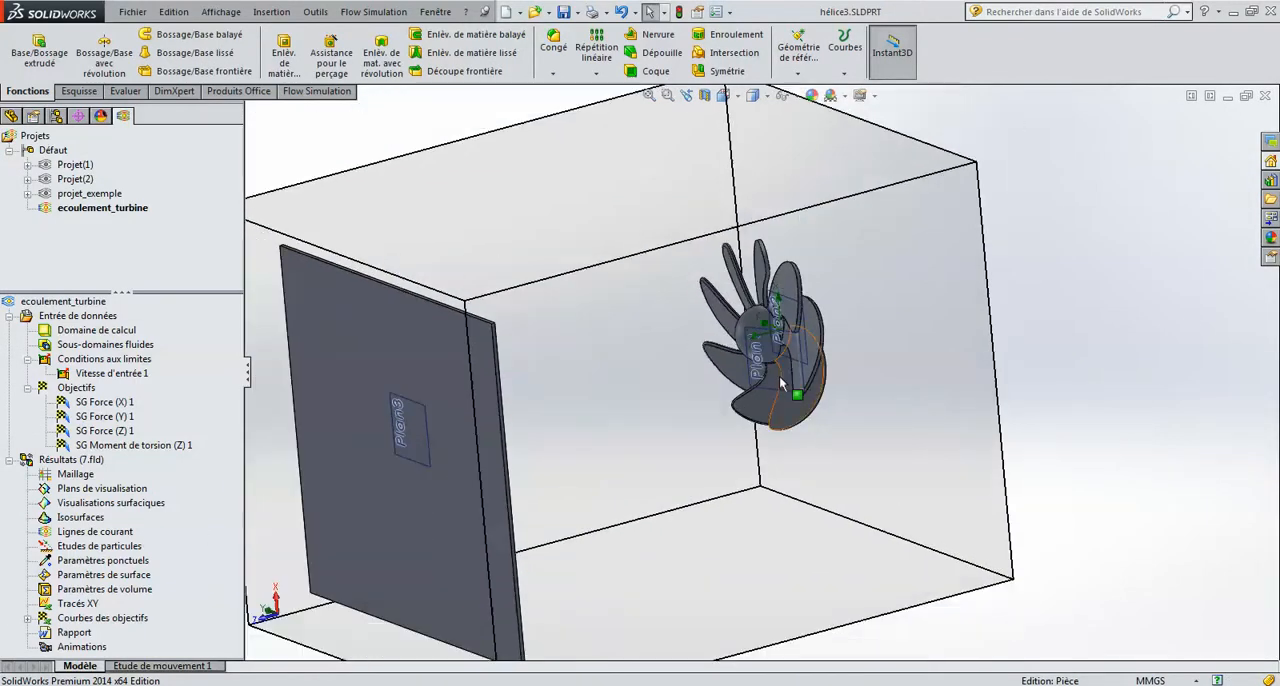
right_click(96, 537)
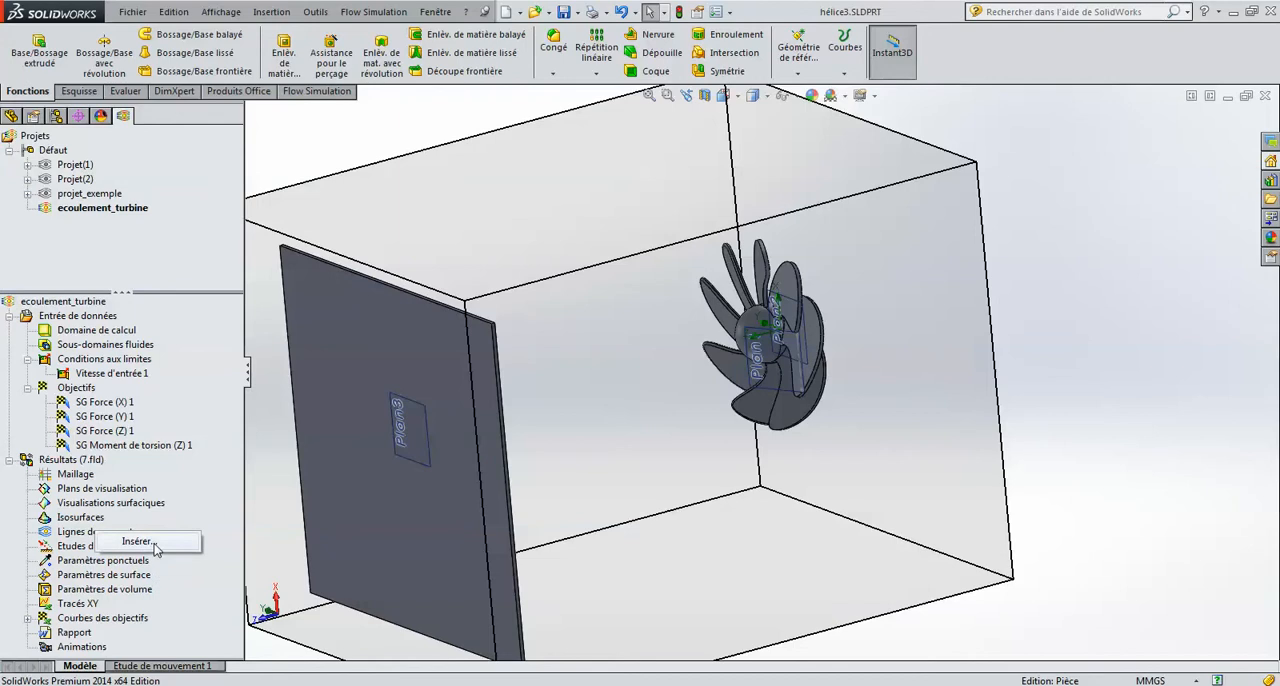
click(152, 542)
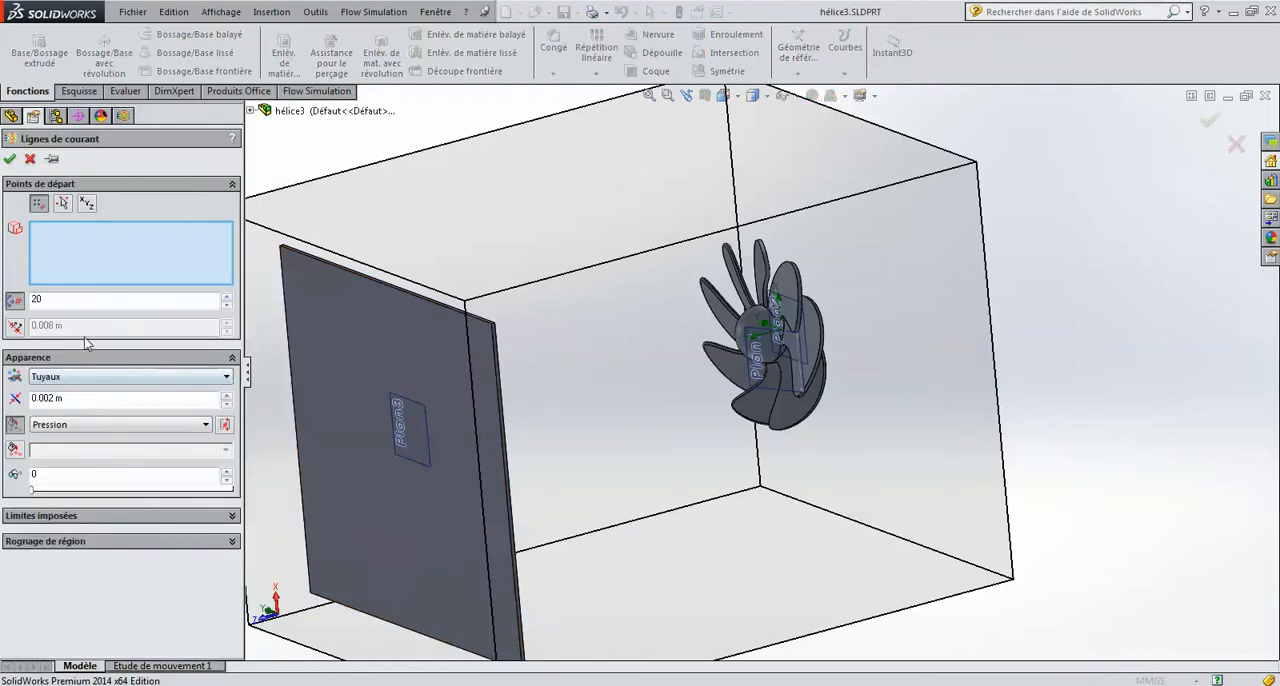
double_click(84, 300)
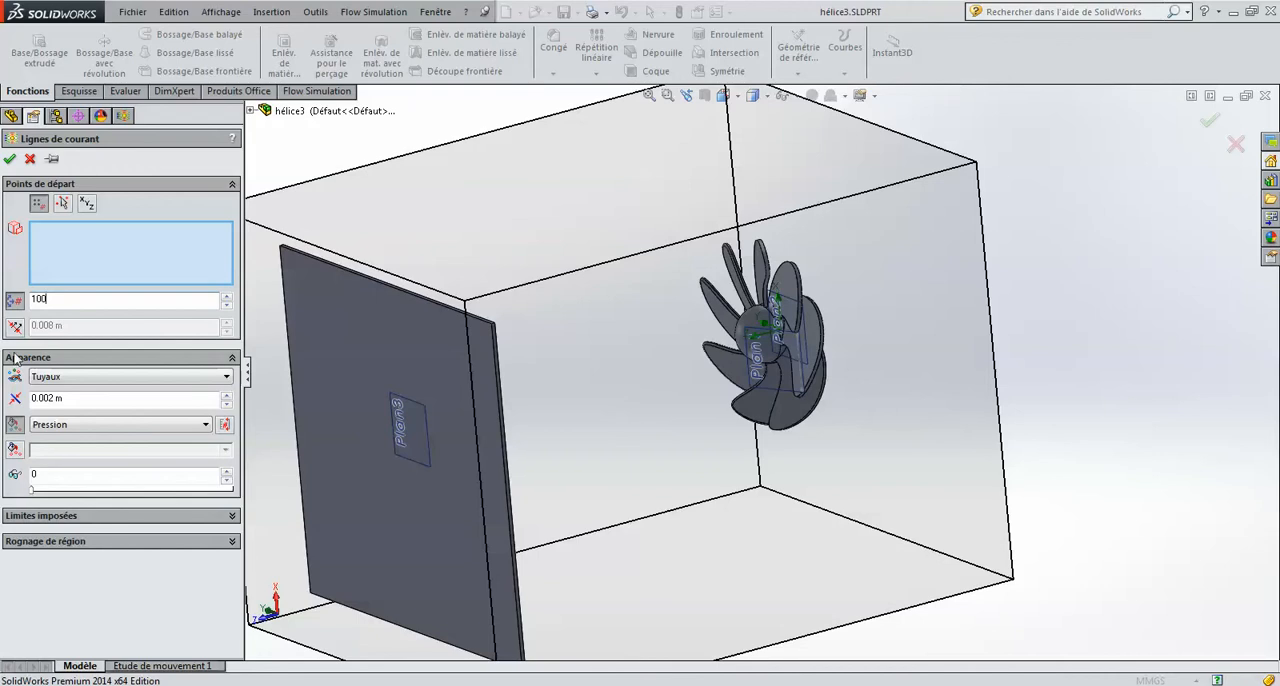
click(63, 380)
click(68, 402)
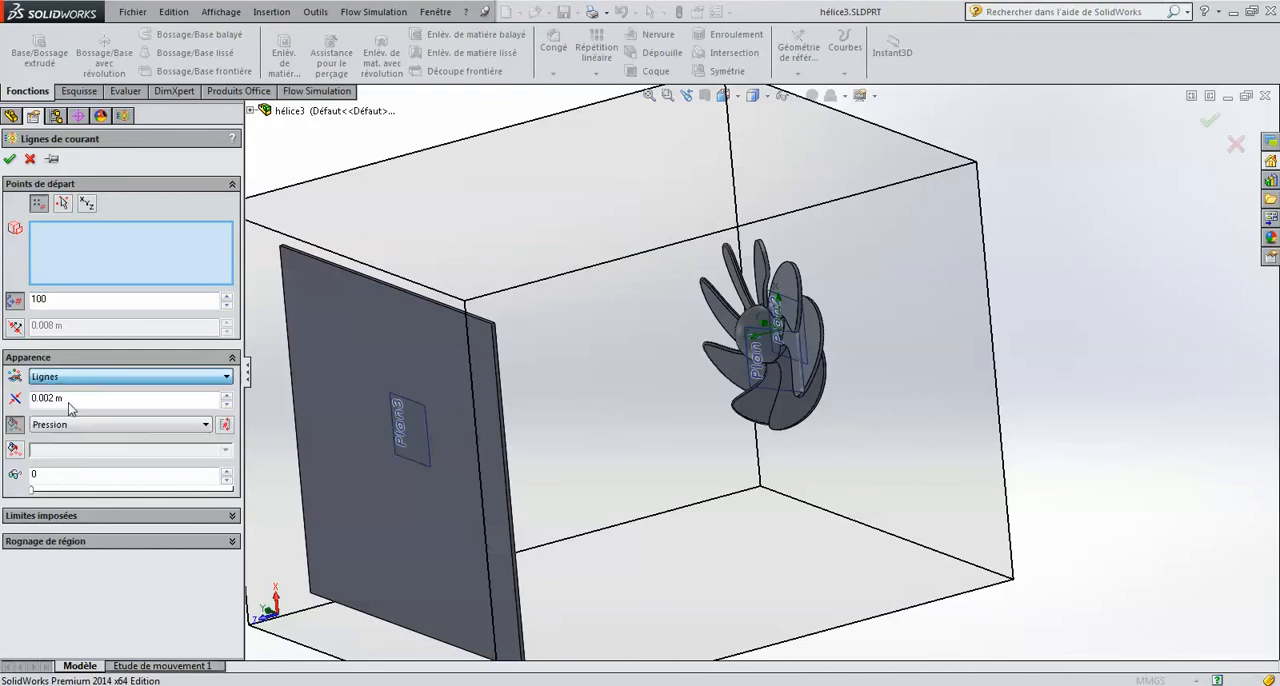
click(136, 426)
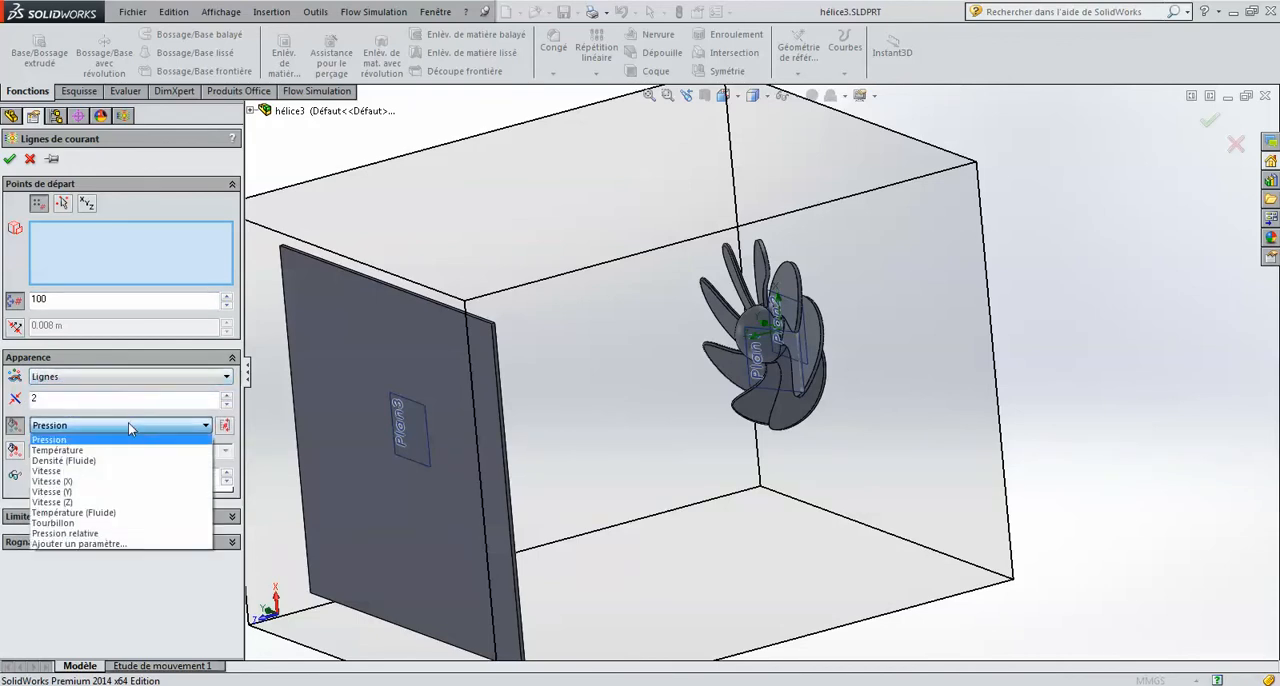
click(98, 471)
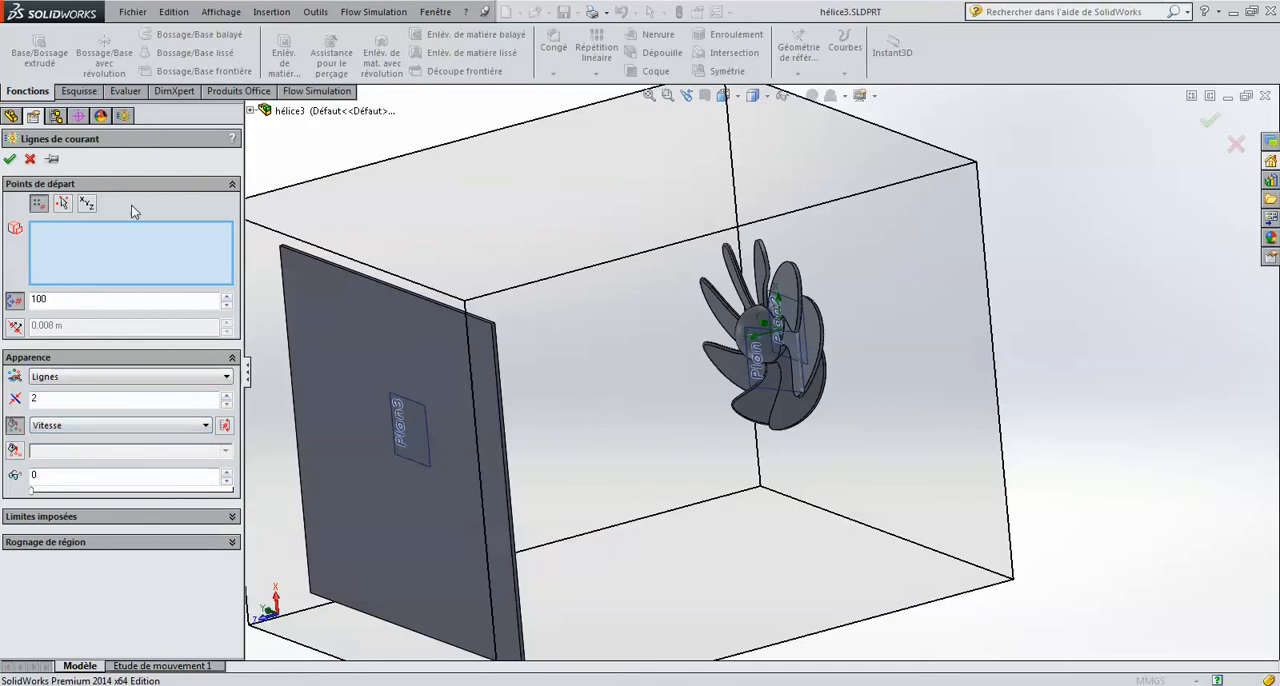
Step: Use the plate's large face towards the turbine as the starting face and generate the flow trajectories
click(9, 160)
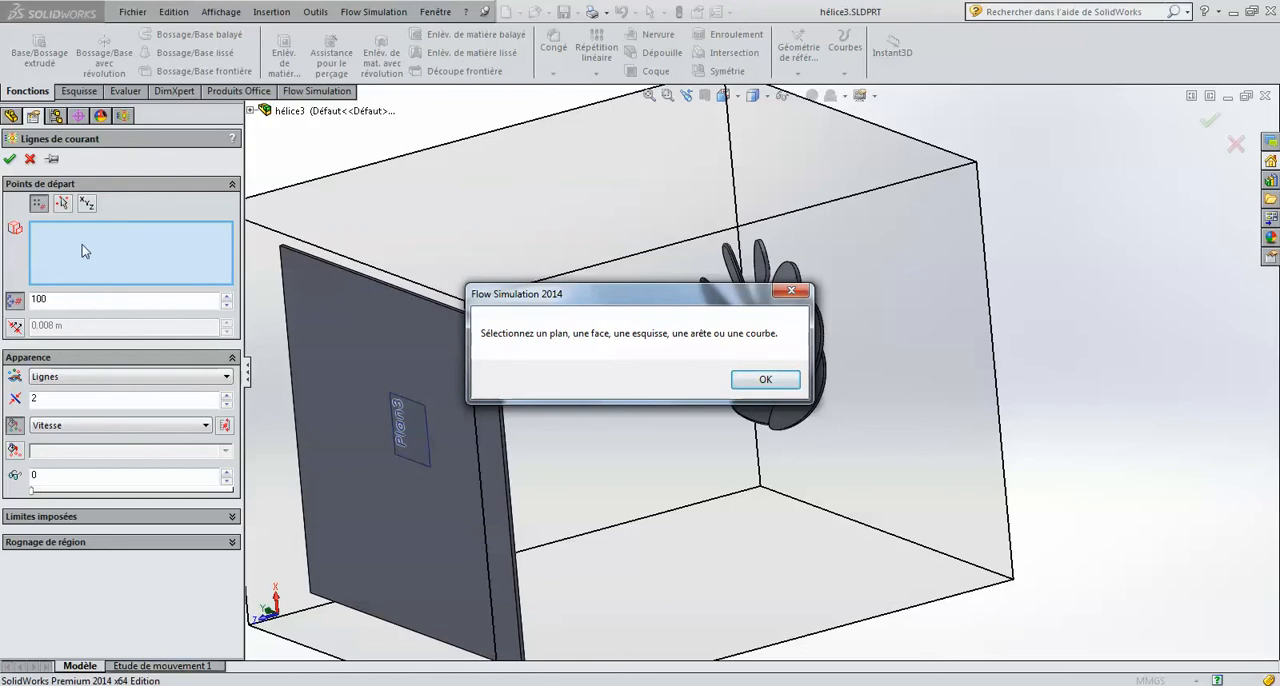
click(765, 379)
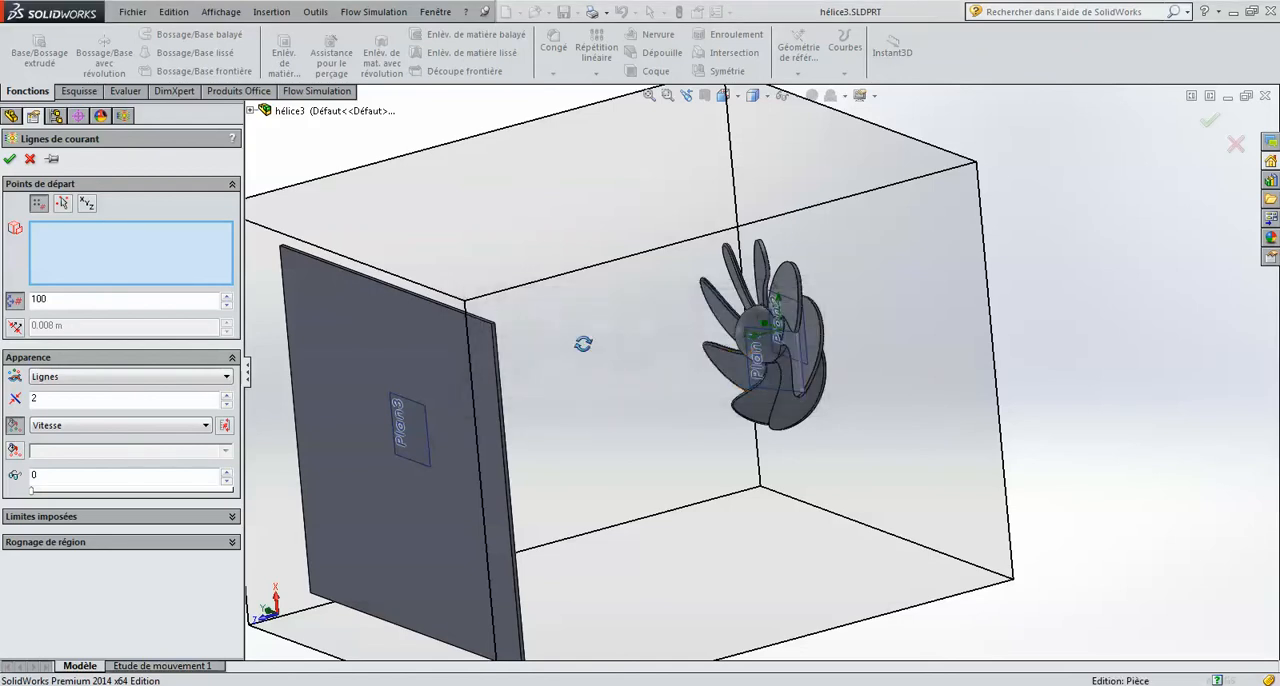
middle_drag(580, 340, 509, 354)
click(379, 347)
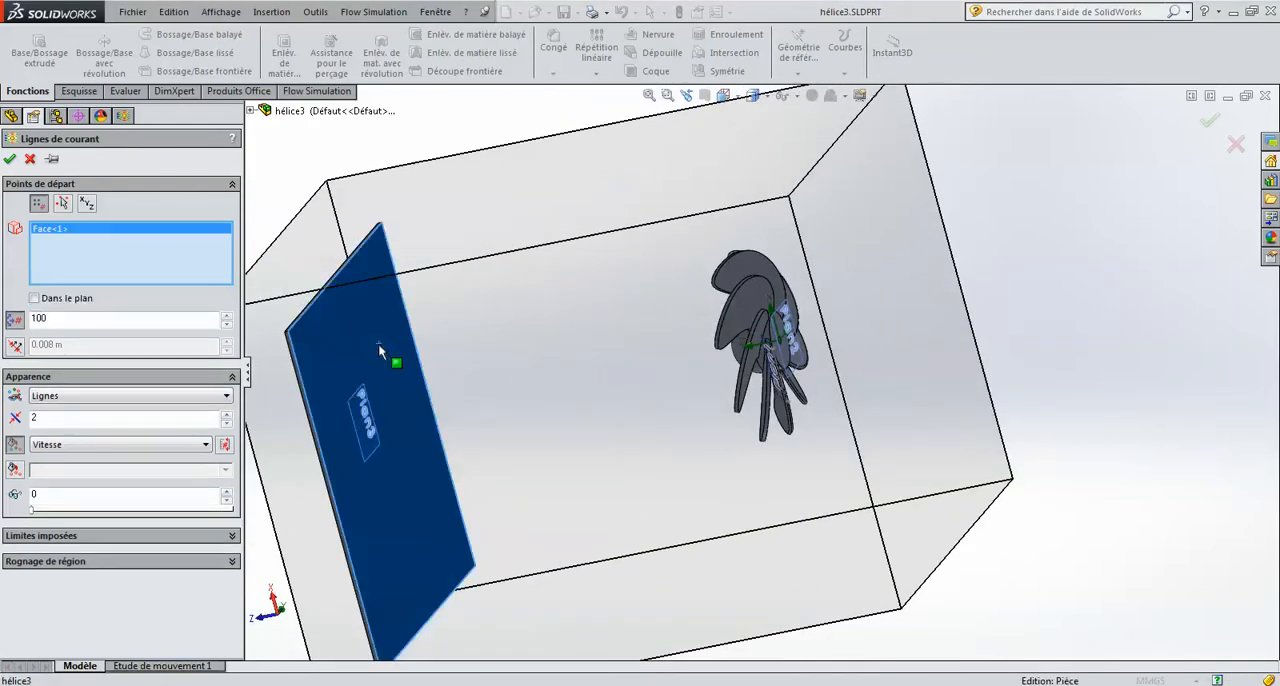
click(12, 160)
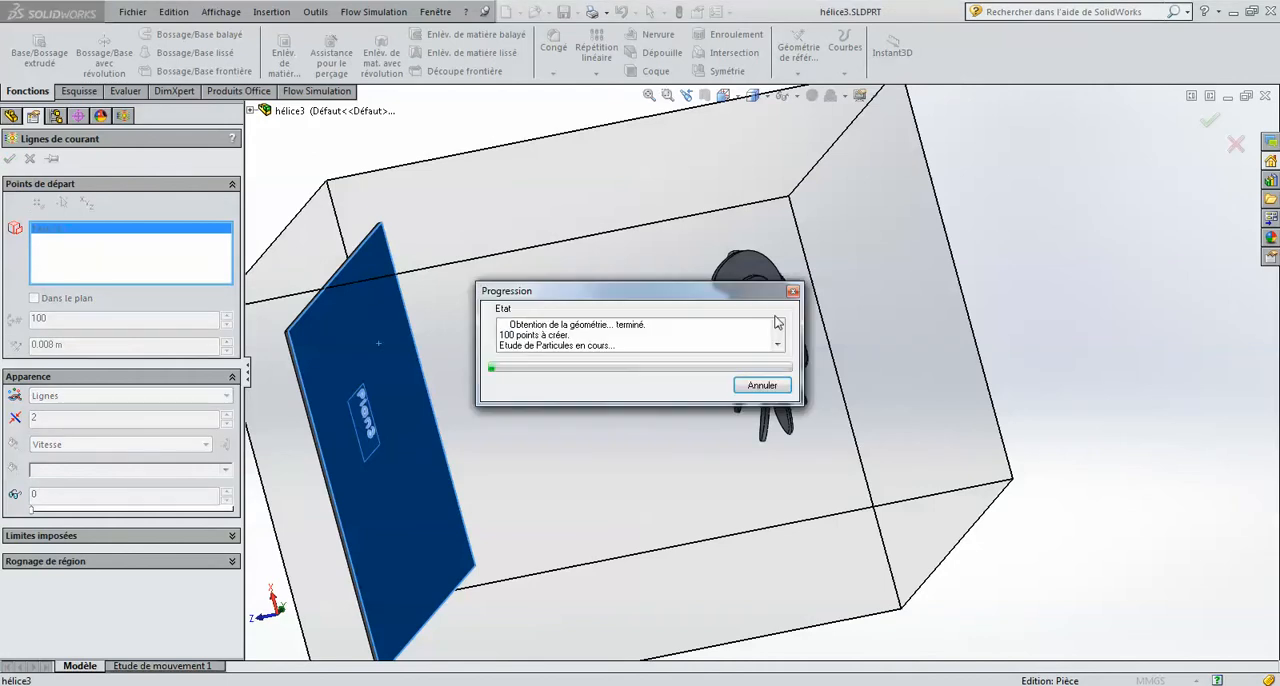
Step: Play the animation of the flow trajectories Lignes de courant 1
middle_drag(752, 348, 814, 391)
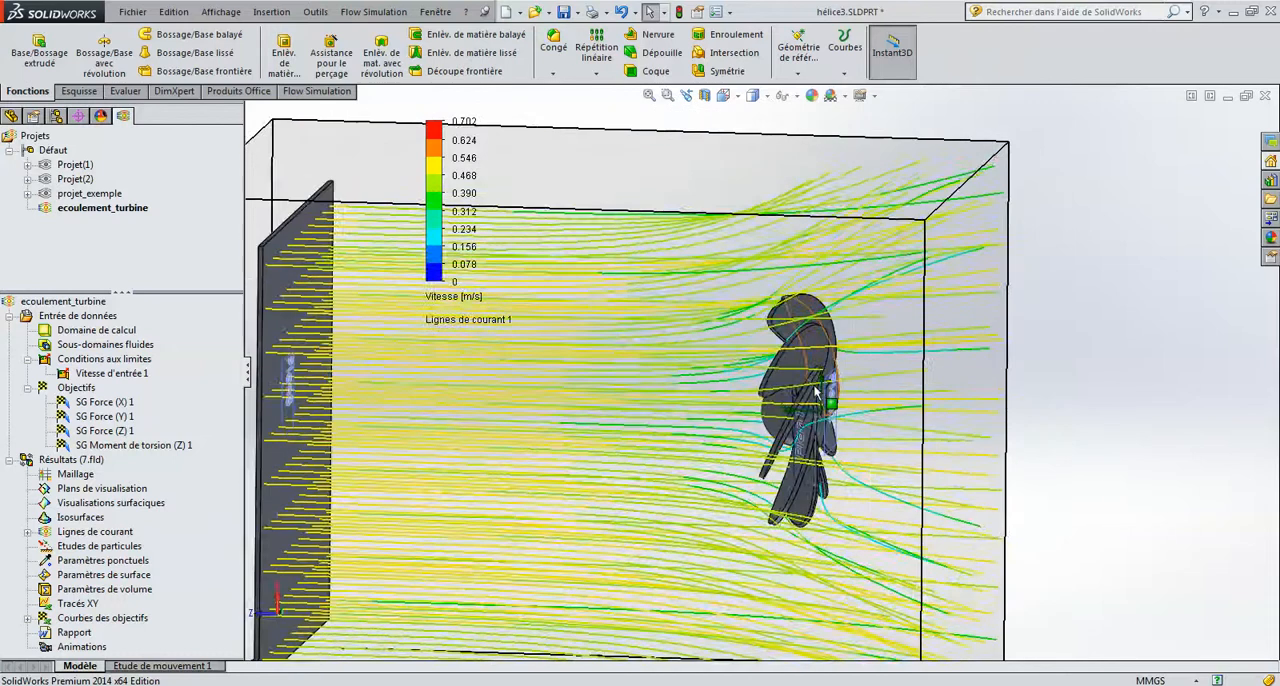
scroll(814, 391, up, 2)
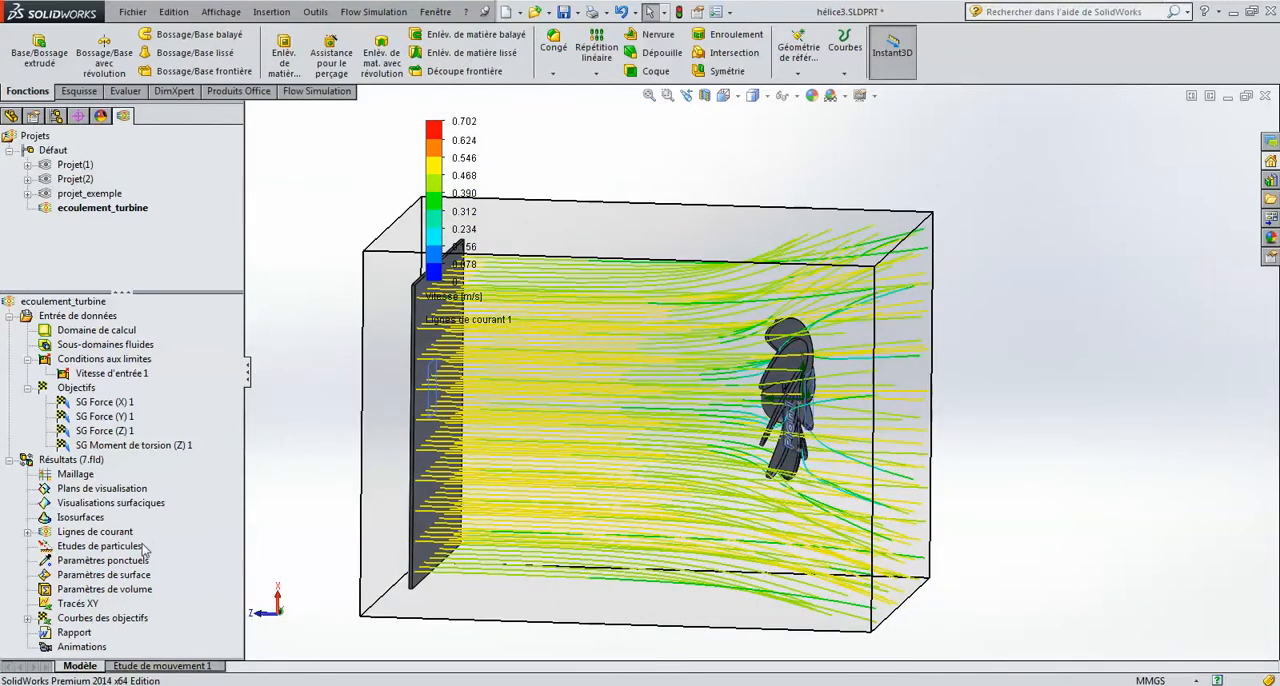
right_click(112, 535)
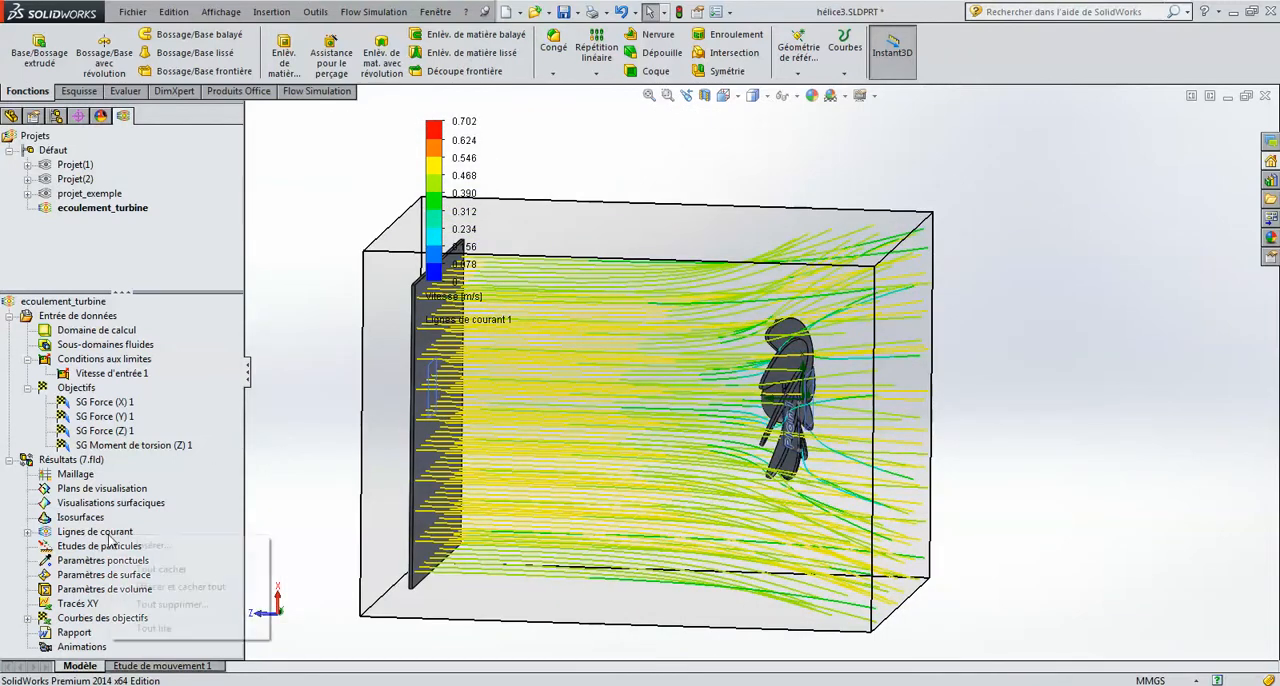
click(175, 500)
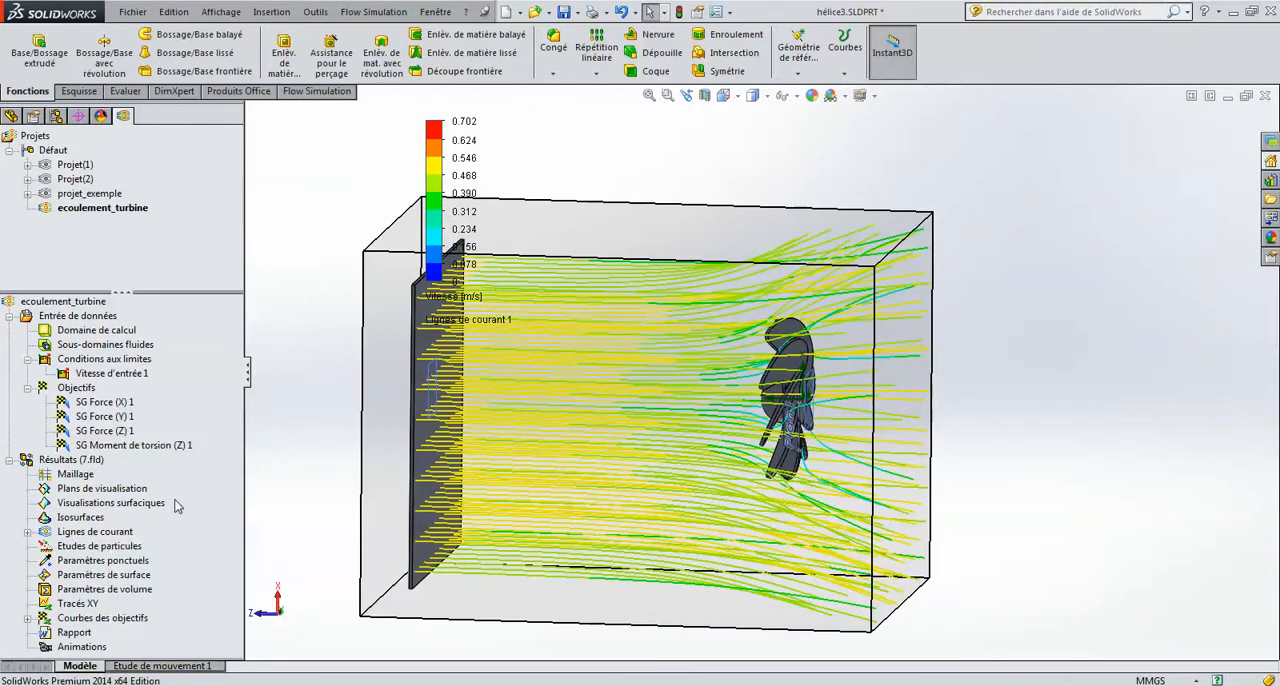
click(29, 533)
right_click(133, 549)
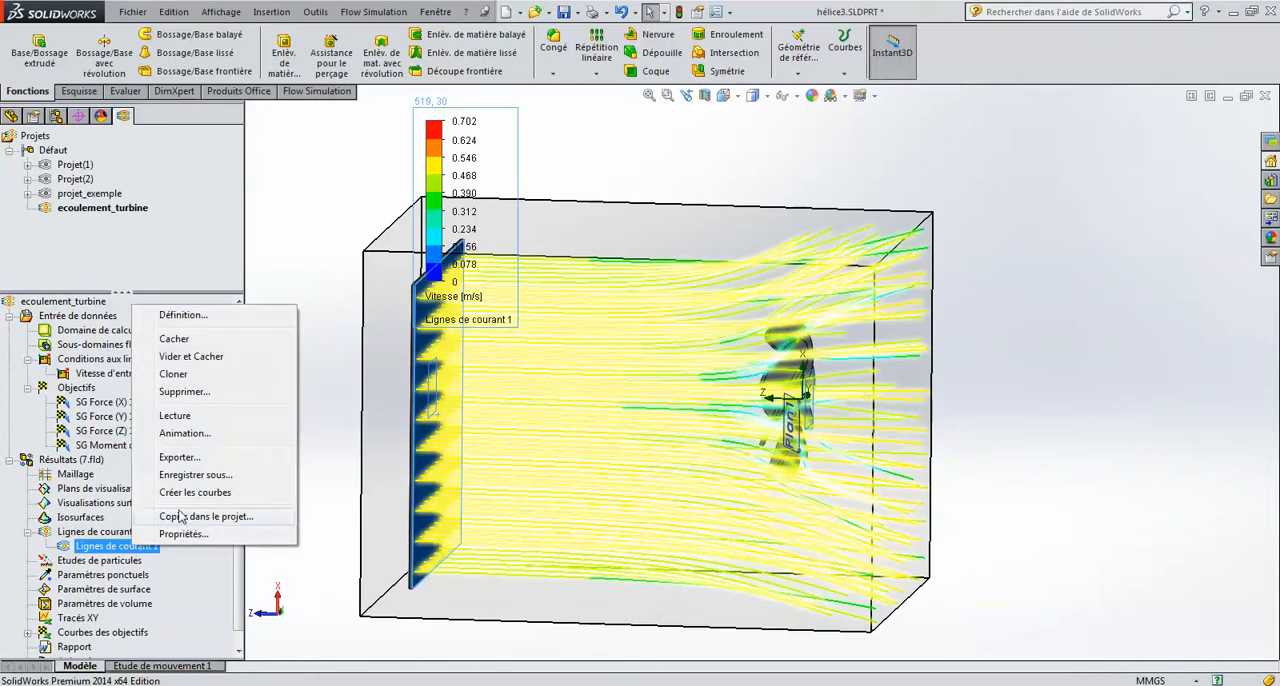
click(200, 415)
Step: Examine the moving flow around the turbine from several angles, and stop the trajectory playback
middle_drag(553, 399, 990, 373)
scroll(873, 434, down, 5)
scroll(771, 295, up, 3)
scroll(827, 314, up, 3)
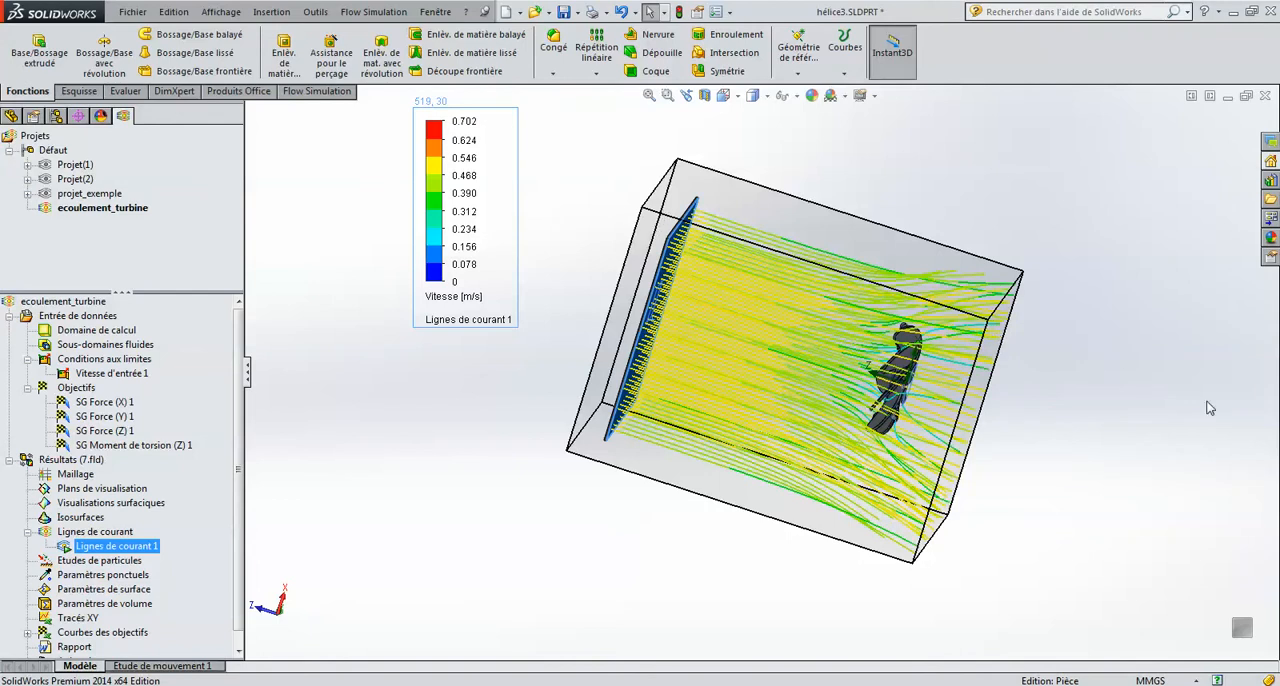
middle_drag(1227, 414, 1089, 354)
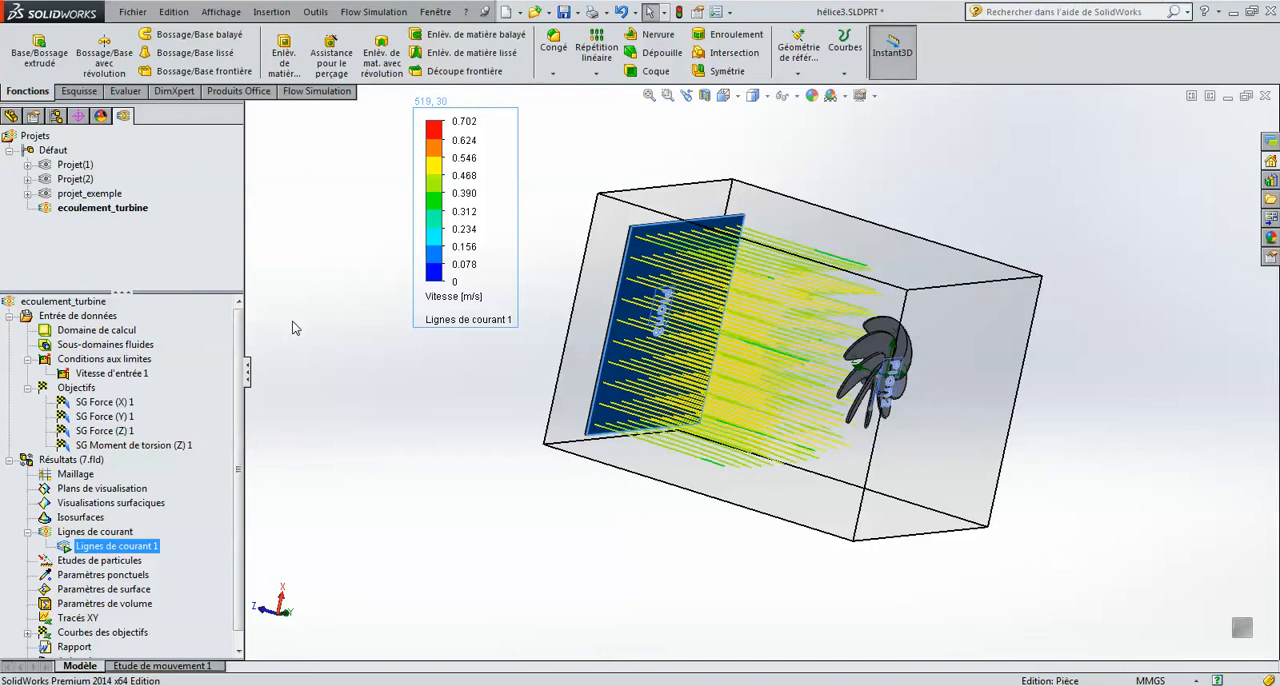
right_click(80, 552)
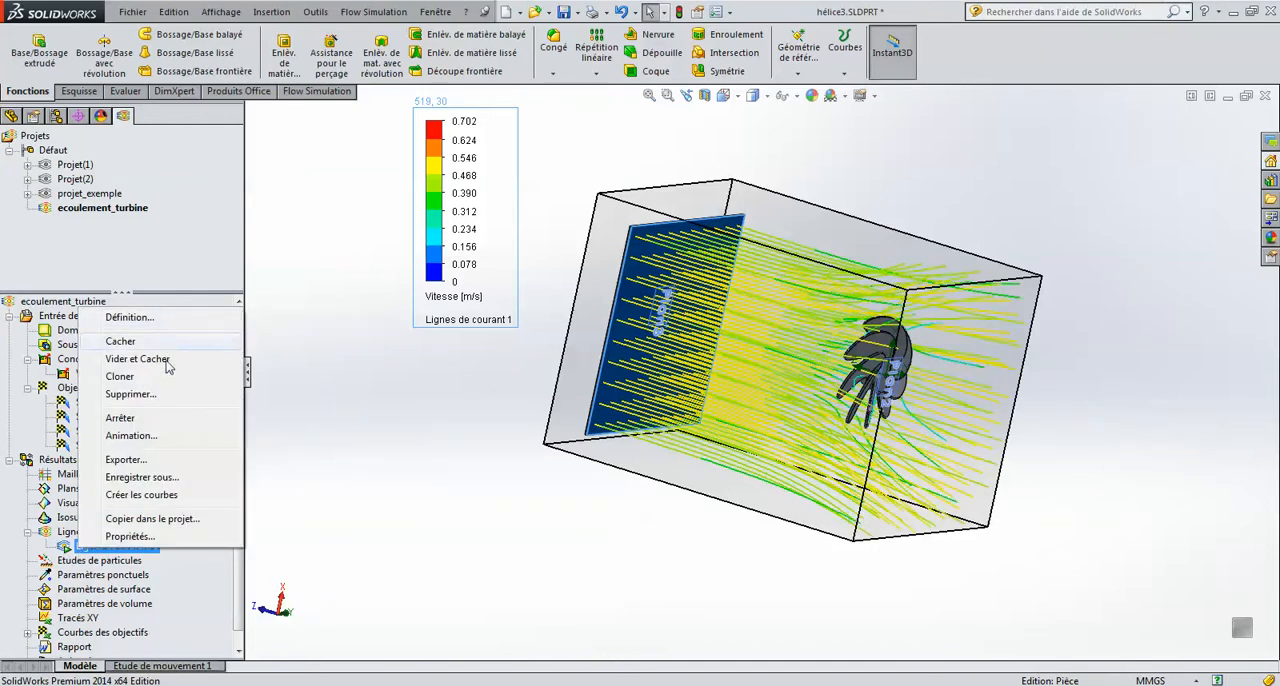
click(140, 436)
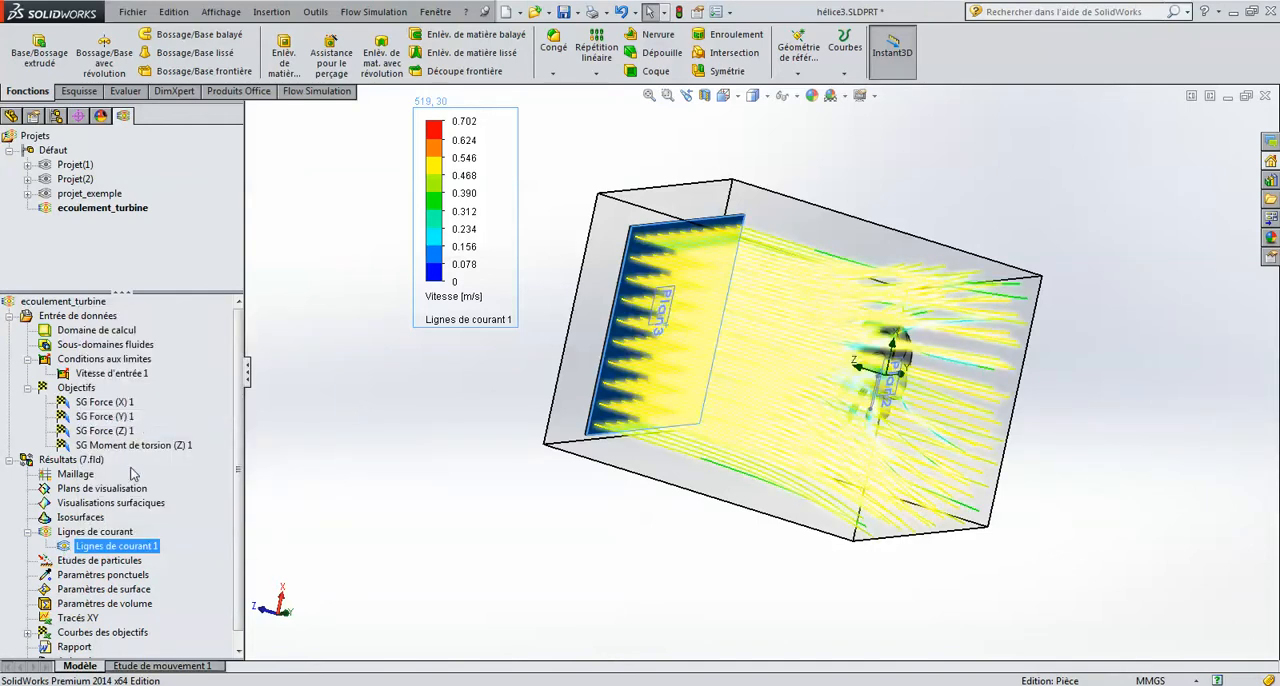
Step: Redefine Lignes de courant 1 with Tuyaux as the trajectory style and 500 start points, and regenerate it
right_click(105, 537)
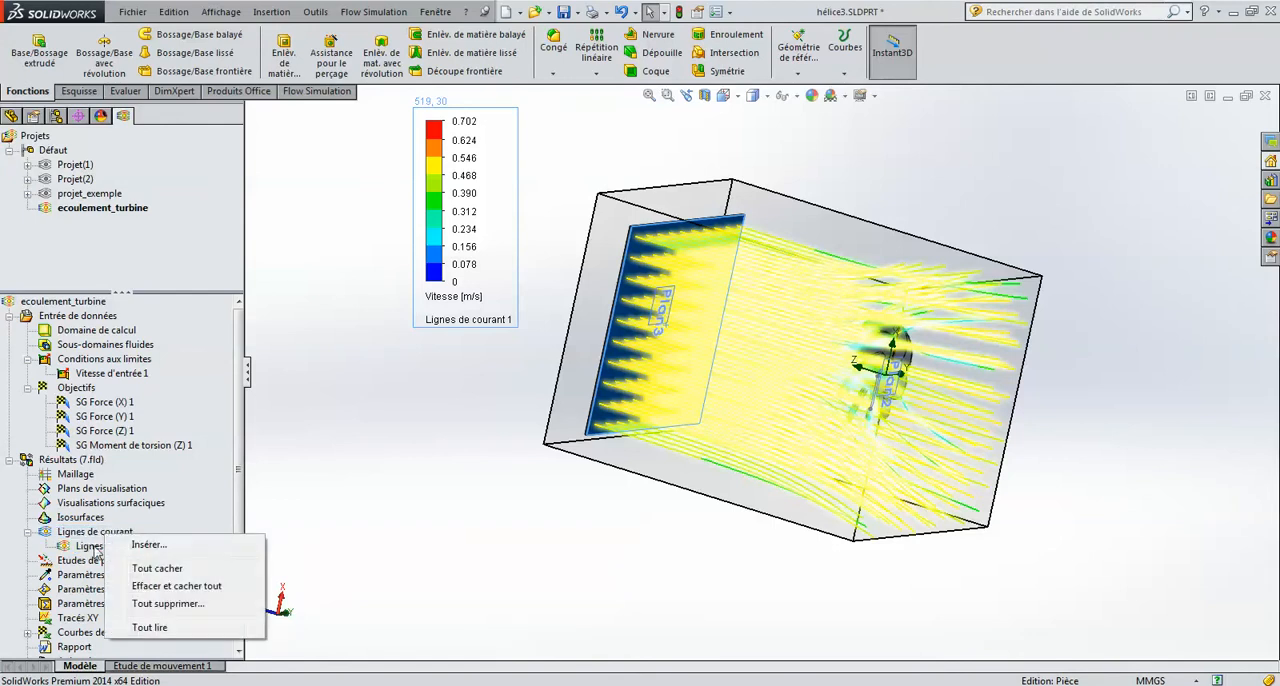
click(72, 552)
right_click(72, 552)
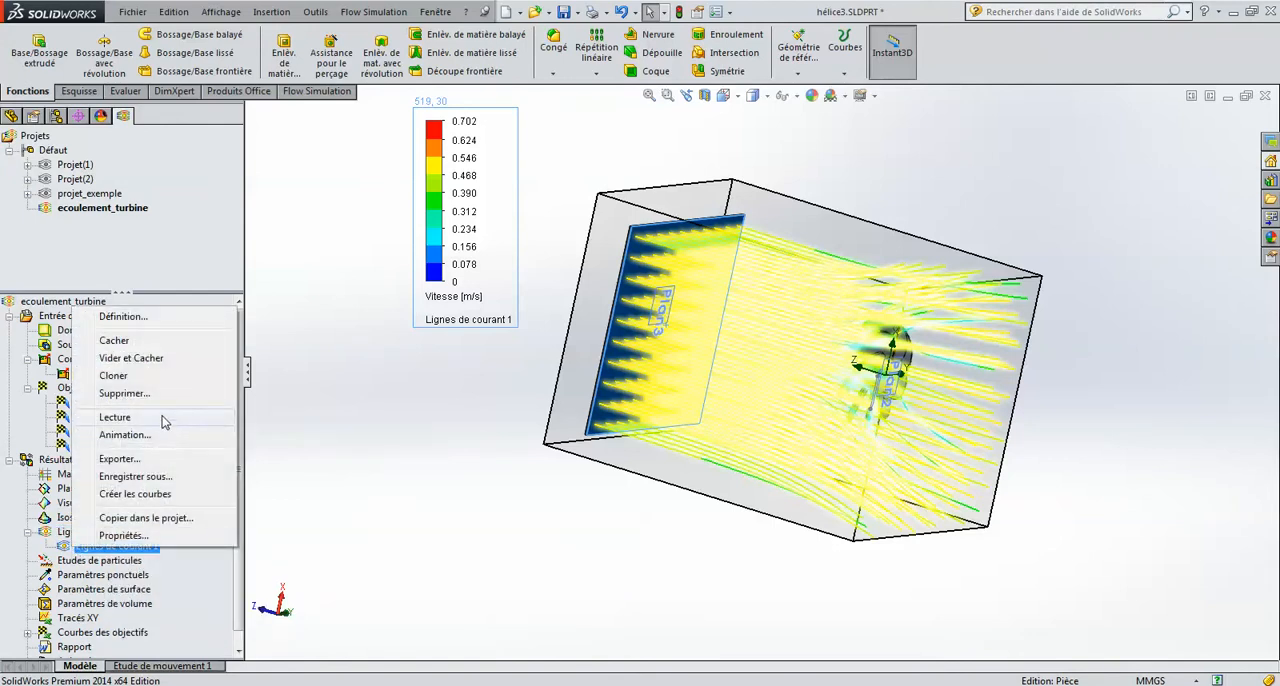
click(143, 317)
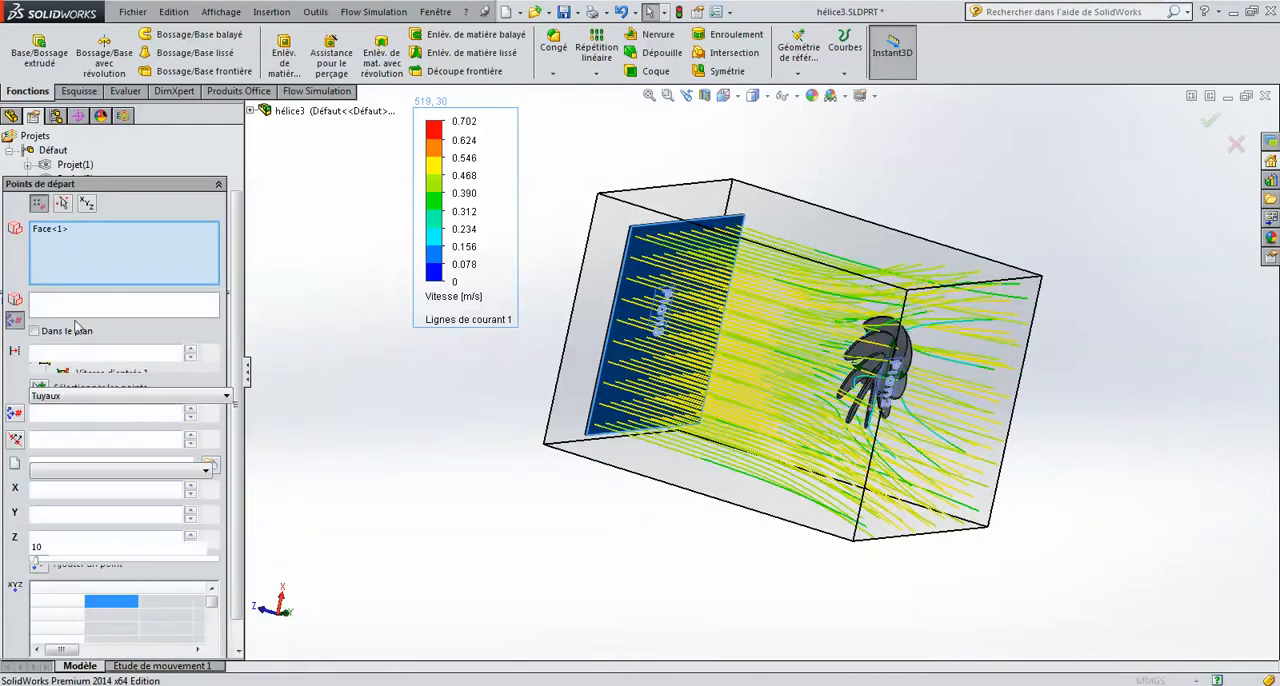
click(75, 396)
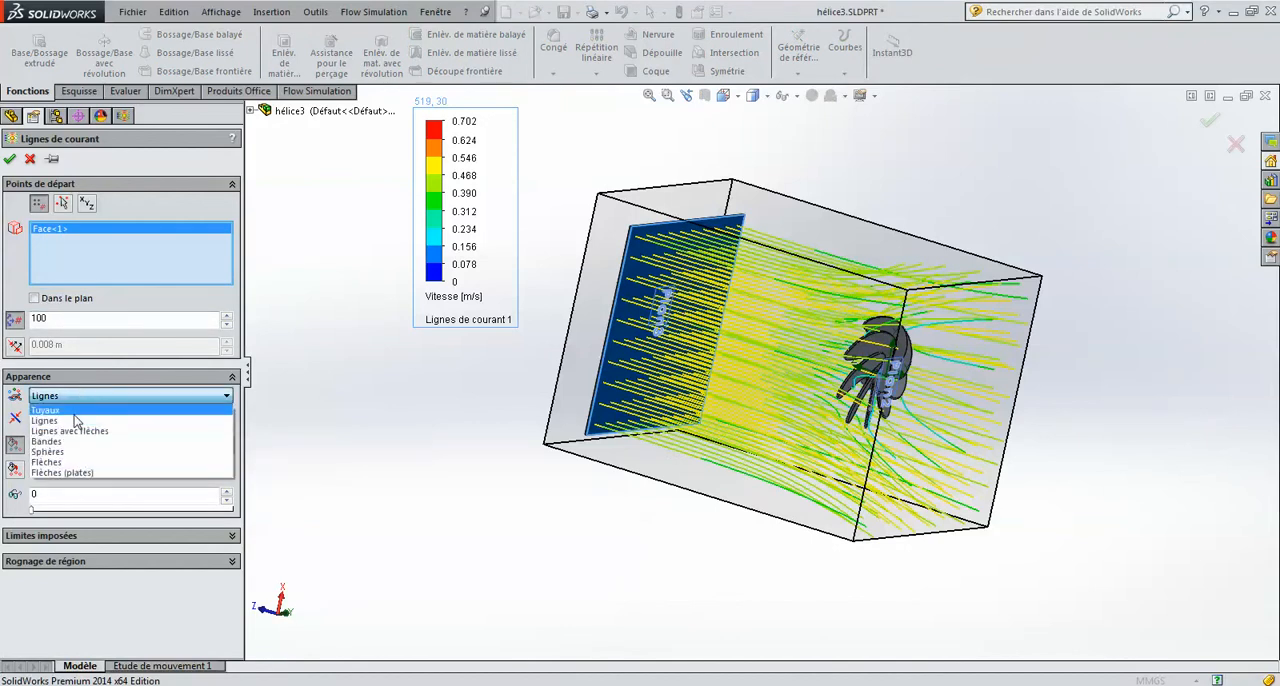
click(74, 412)
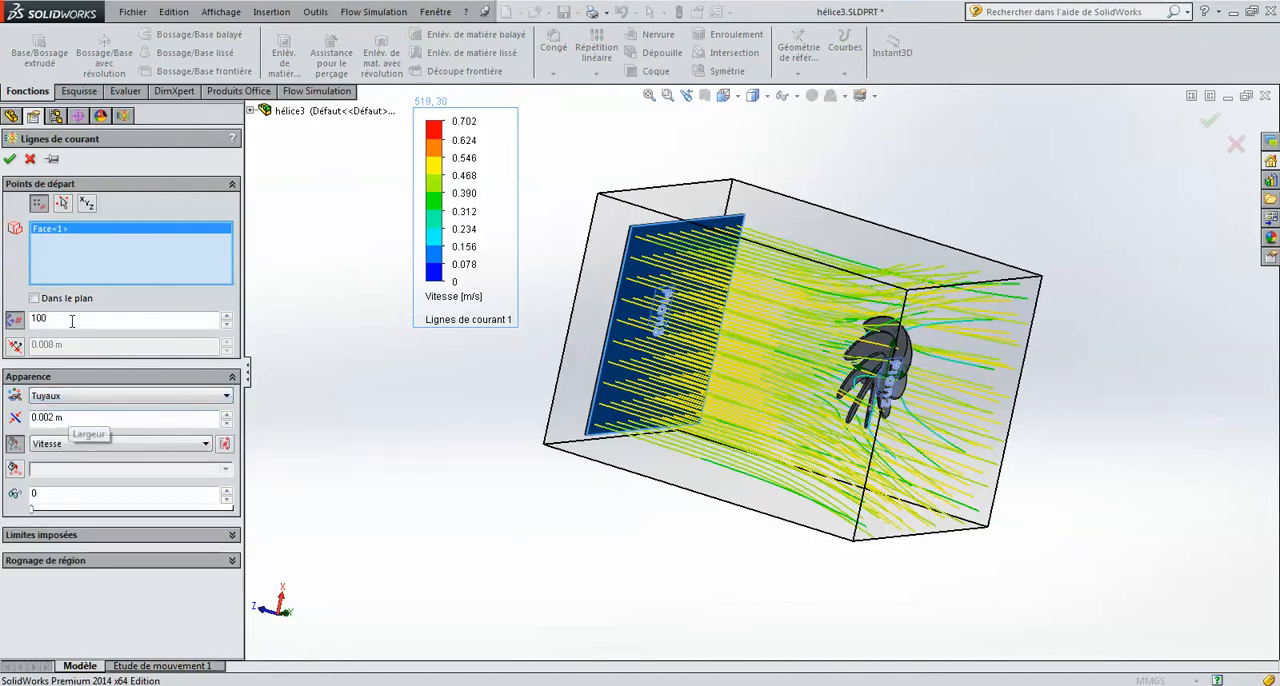
drag(70, 318, 12, 313)
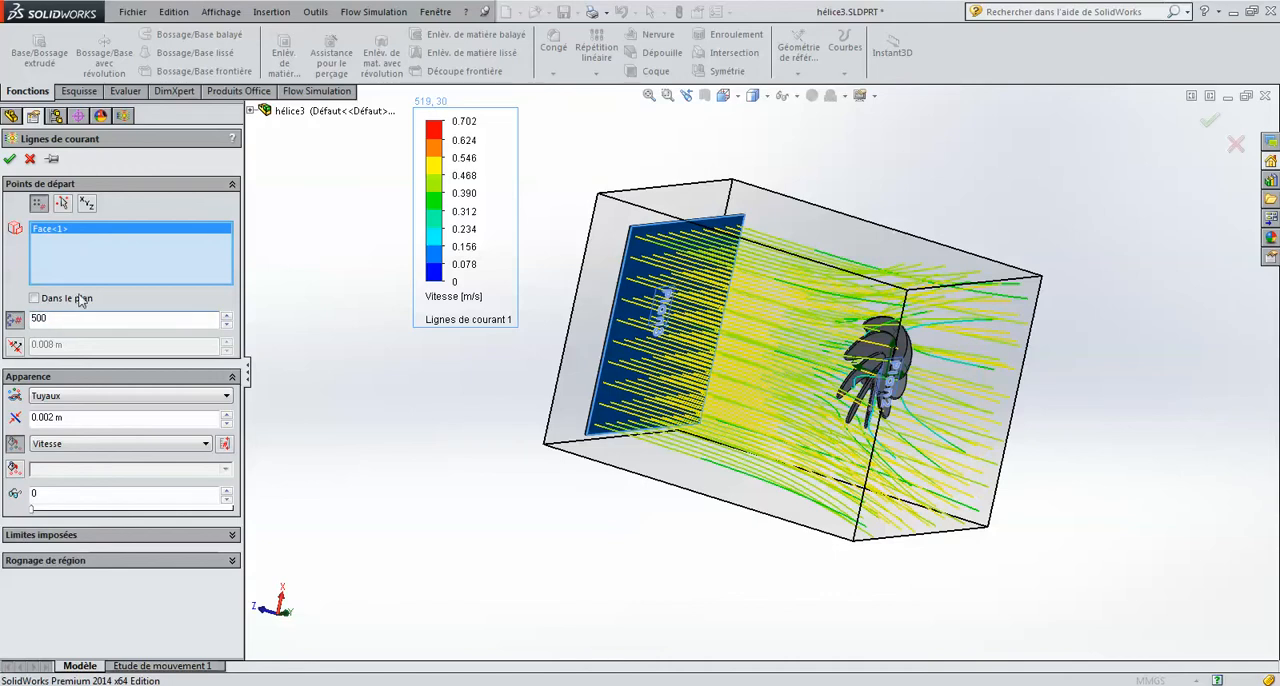
click(9, 159)
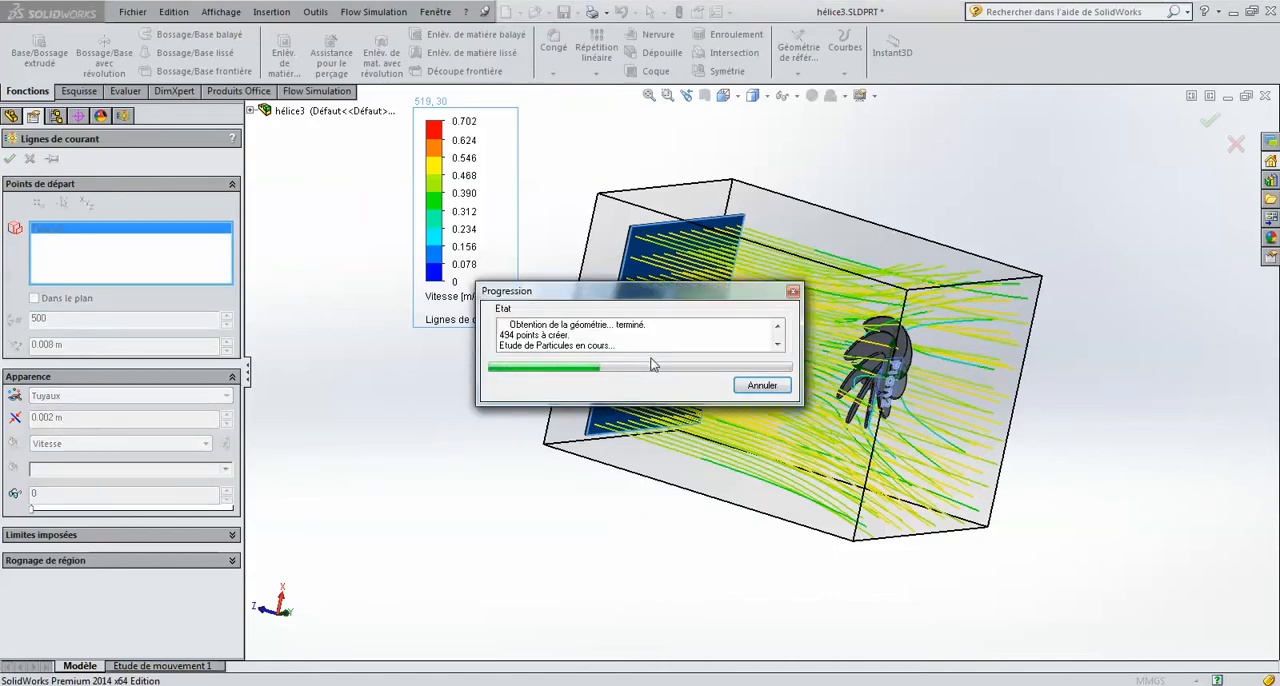
Step: View the regenerated tube trajectories from the turbine side and play the animation of Lignes de courant 1
scroll(923, 347, down, 4)
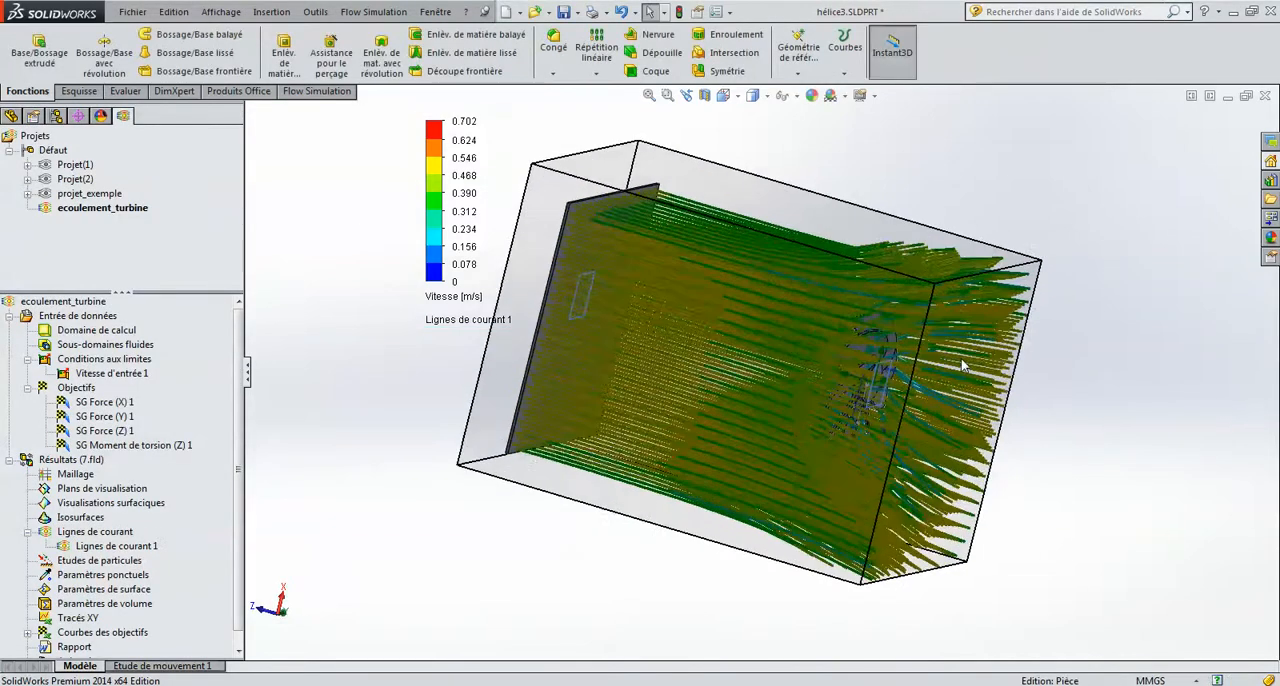
middle_drag(923, 347, 862, 404)
scroll(768, 402, up, 3)
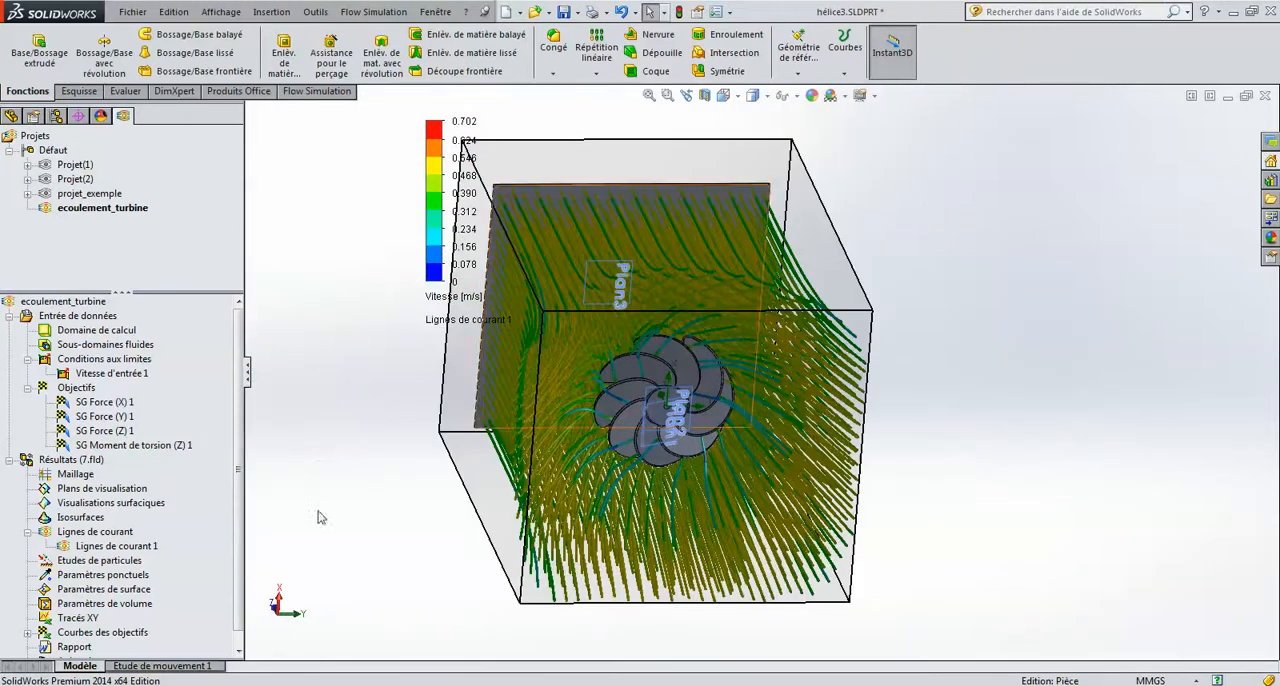
right_click(98, 547)
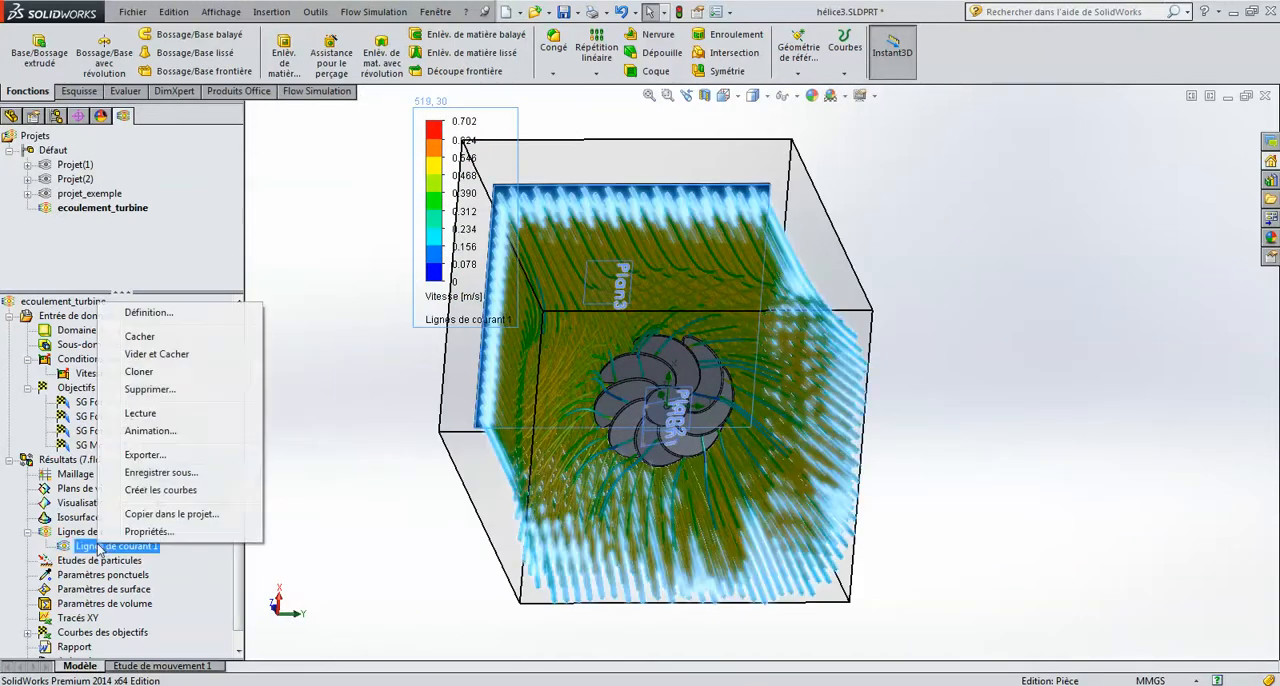
click(150, 417)
Step: Examine the tubes advancing towards the turbine from several angles, and stop the playback of Lignes de courant 1
middle_drag(490, 369, 629, 397)
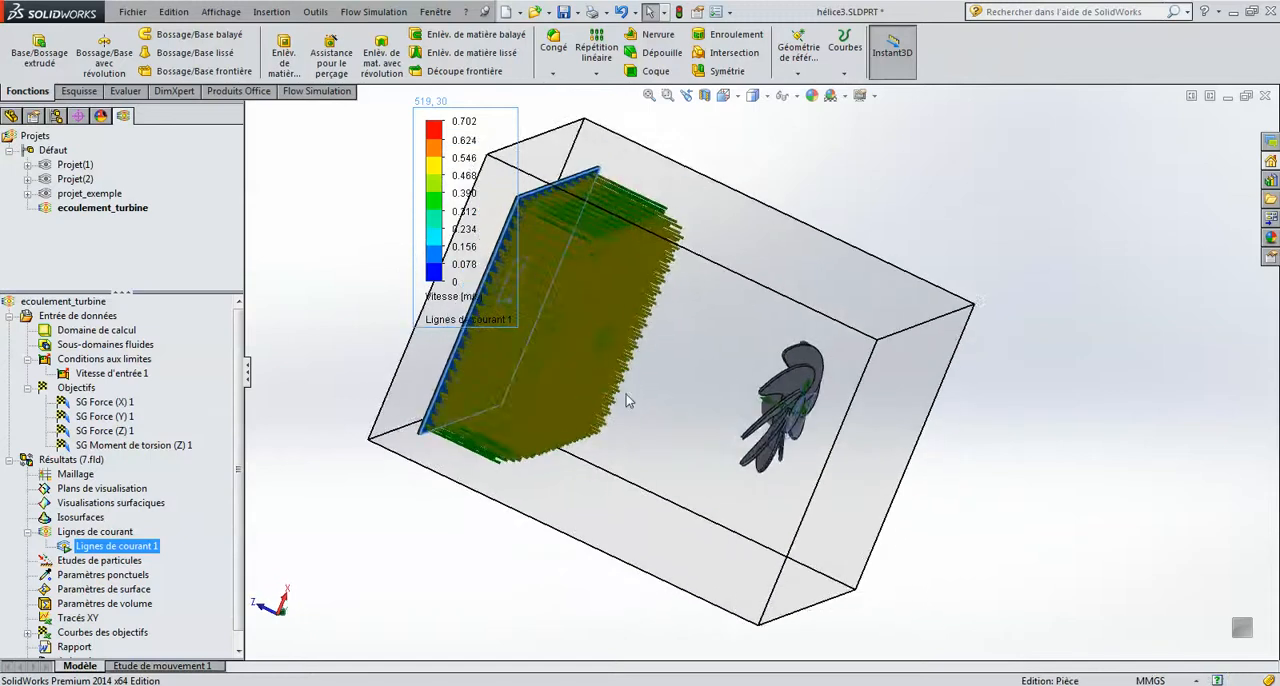
scroll(793, 405, down, 3)
middle_drag(797, 405, 805, 458)
scroll(806, 460, up, 2)
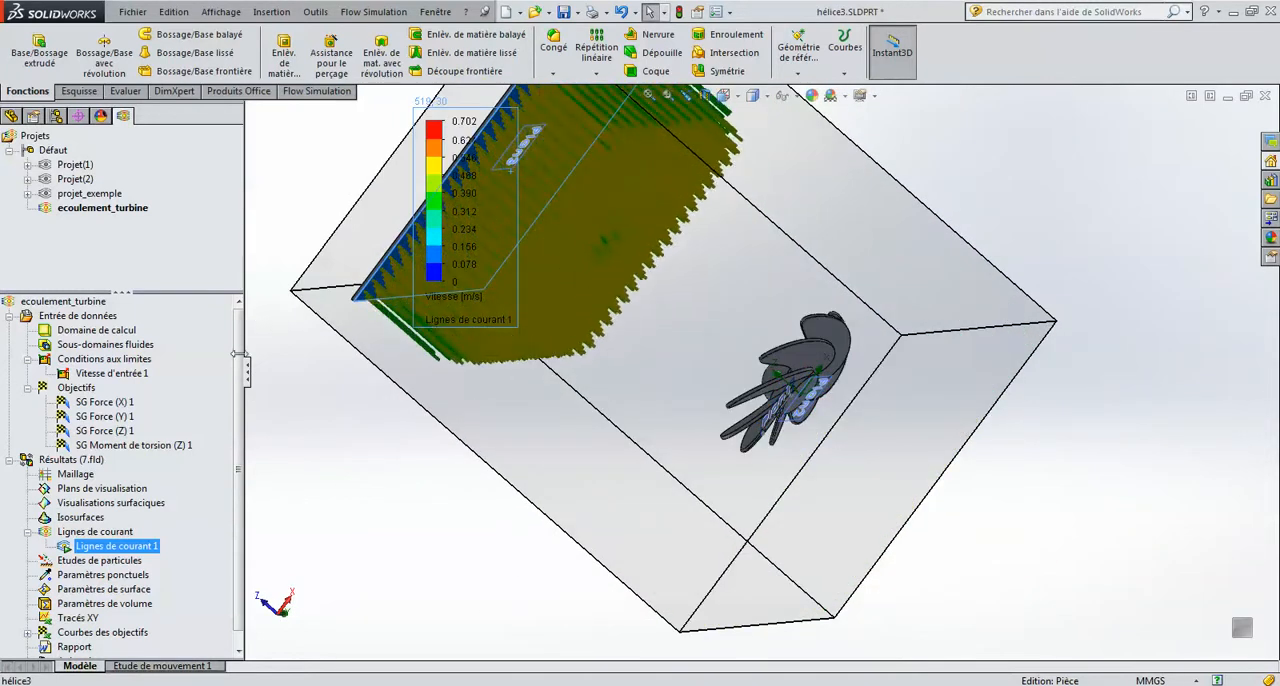
right_click(145, 549)
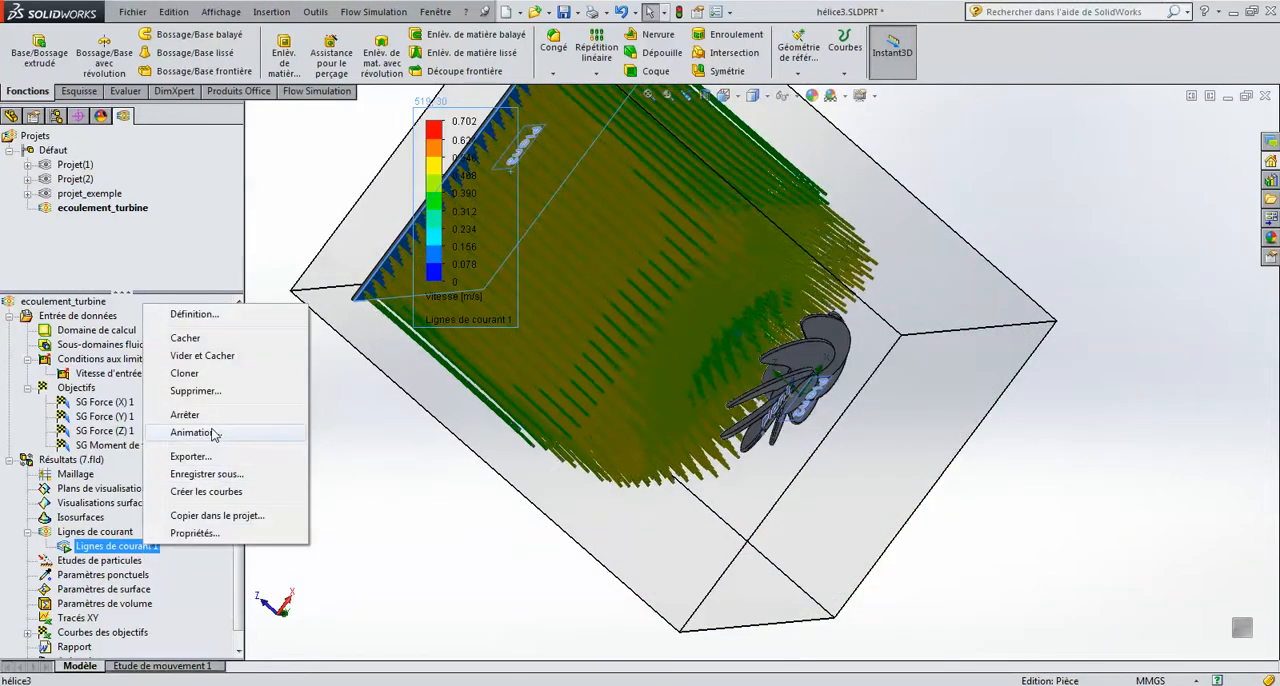
click(185, 414)
Step: Open a Flow Simulation parametric study for the ecoulement_turbine project
click(378, 12)
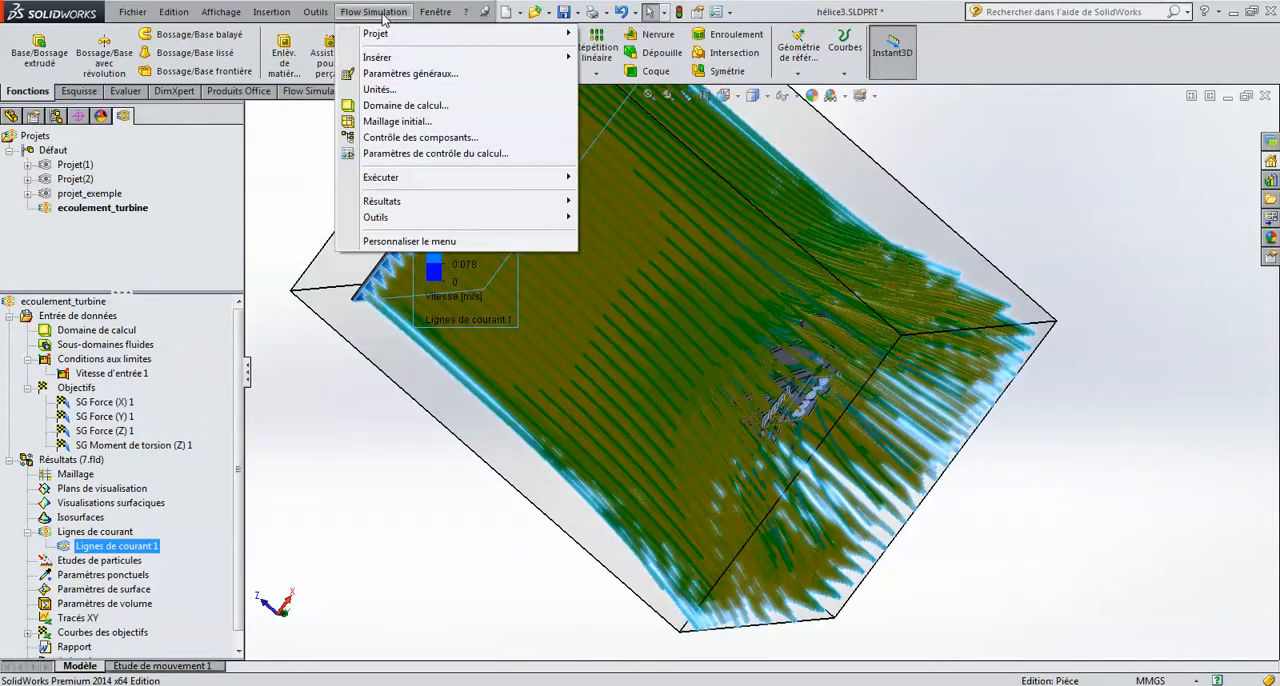
mouse_move(431, 177)
click(680, 210)
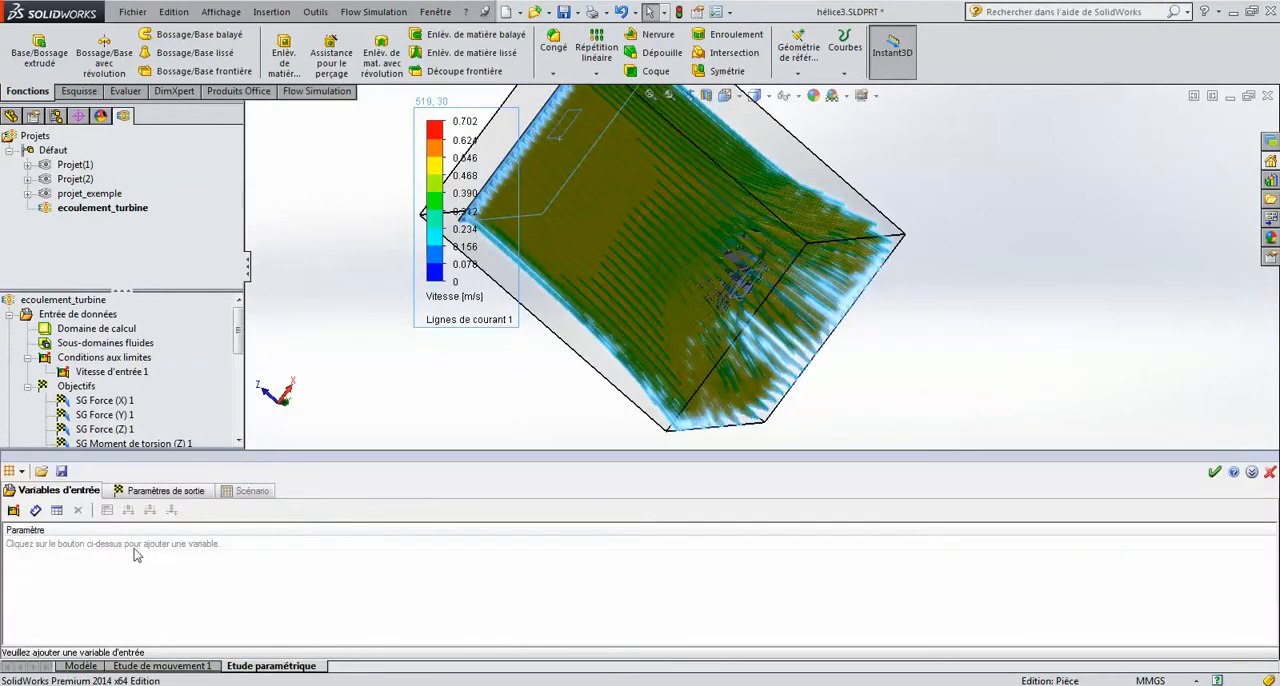
Step: Display the Vitesse d'entrée 1 boundary condition parameters that can be added as input variables of the parametric study
click(13, 510)
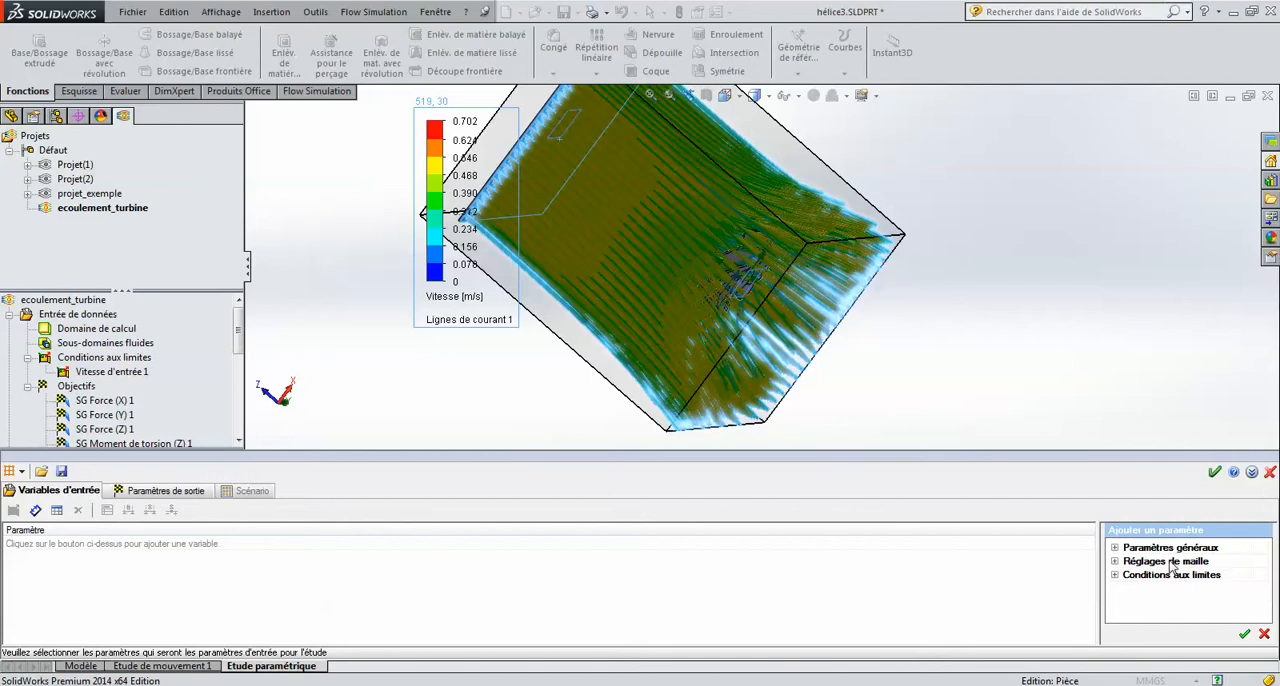
click(1115, 575)
click(1125, 589)
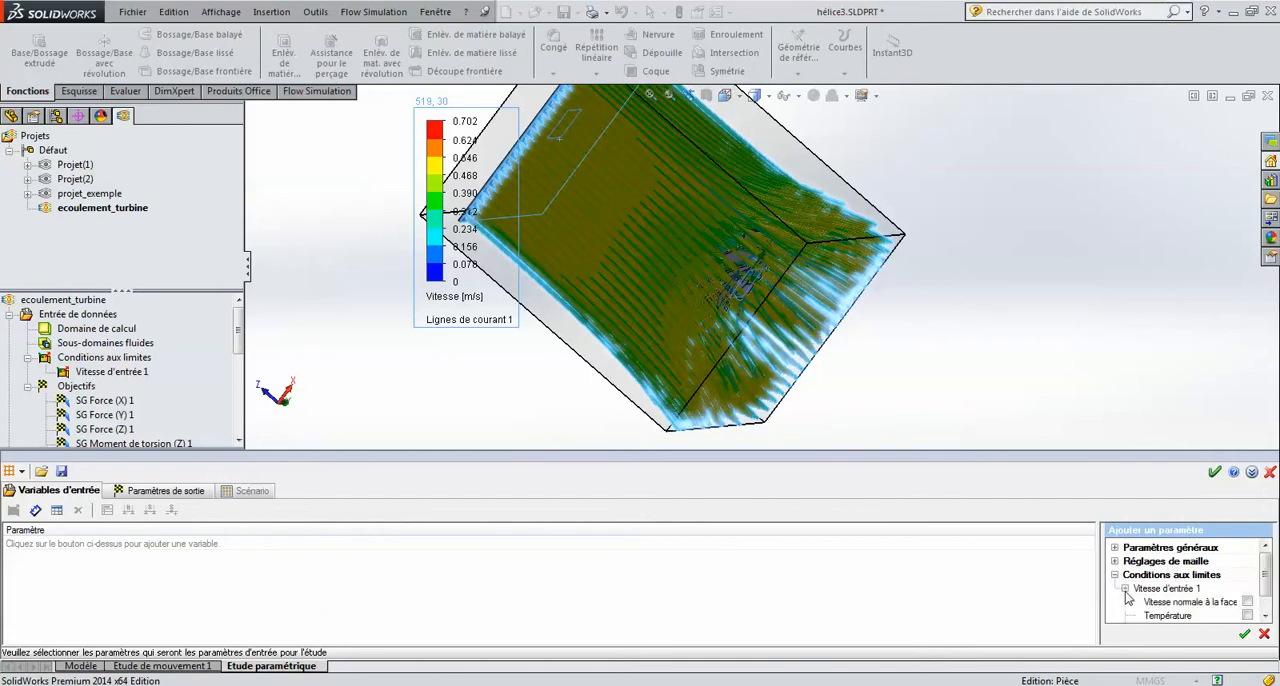
drag(1267, 588, 1268, 606)
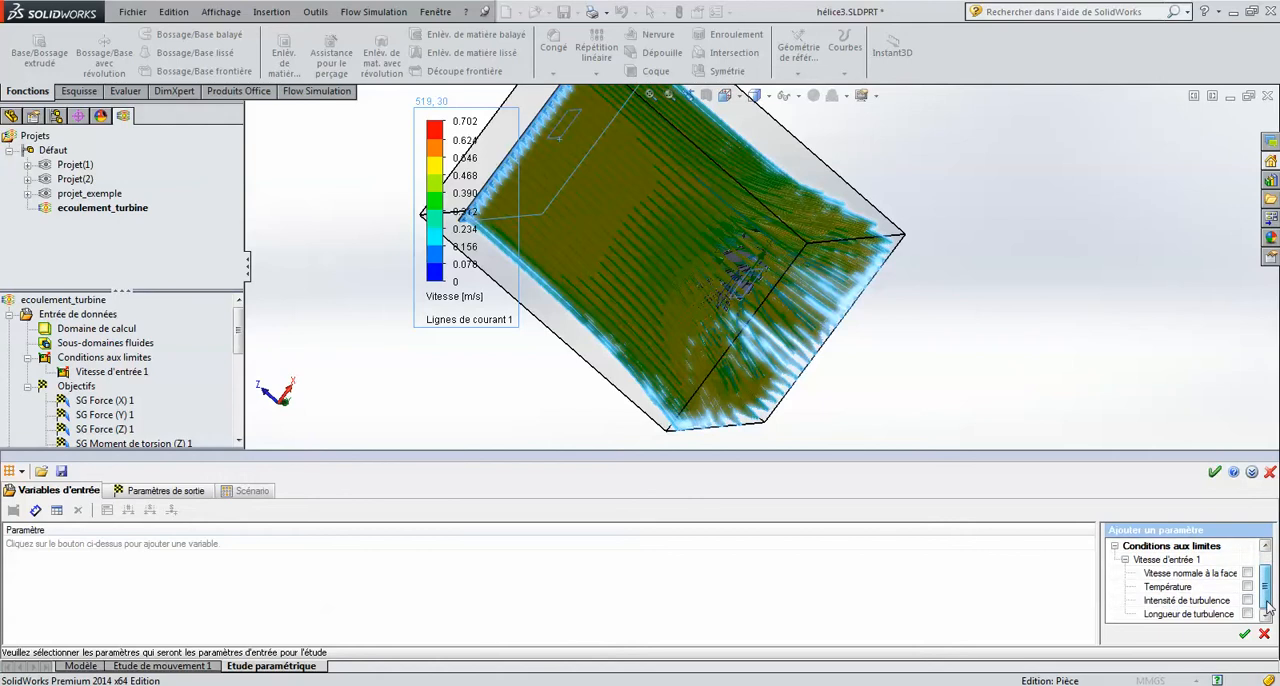
Step: Display the goals that can be added as output parameters of the parametric study, and view the trajectories from another angle
click(194, 494)
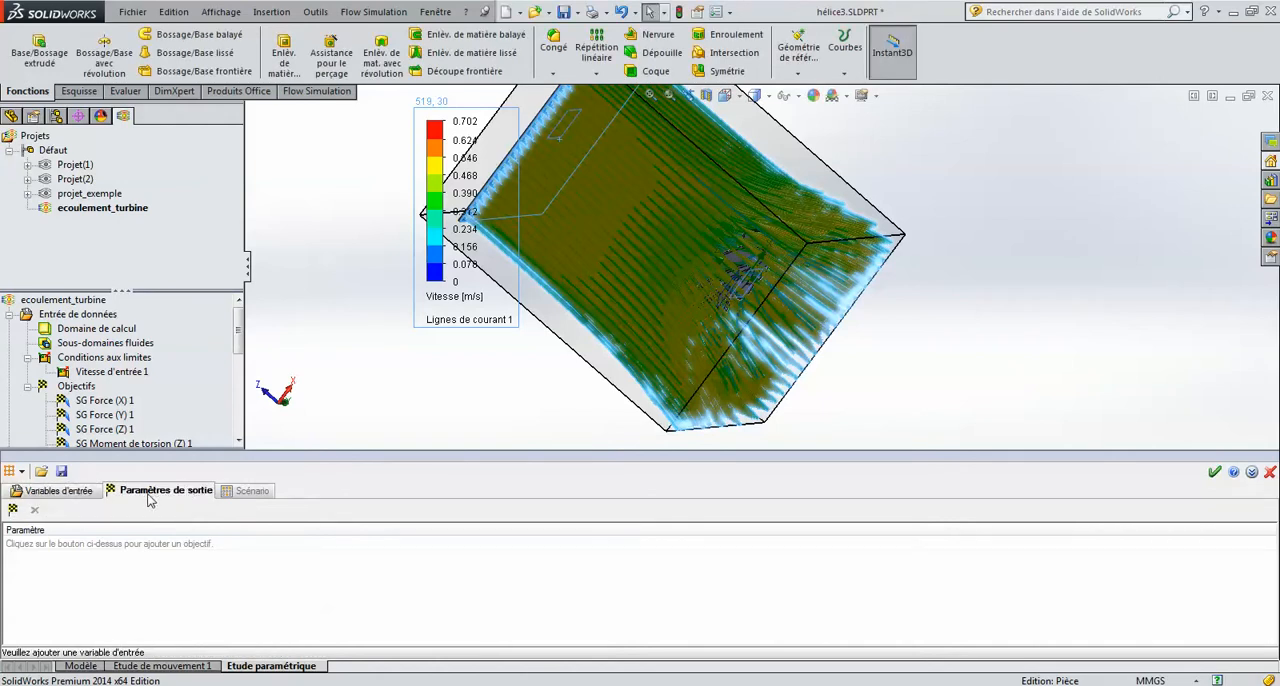
click(14, 511)
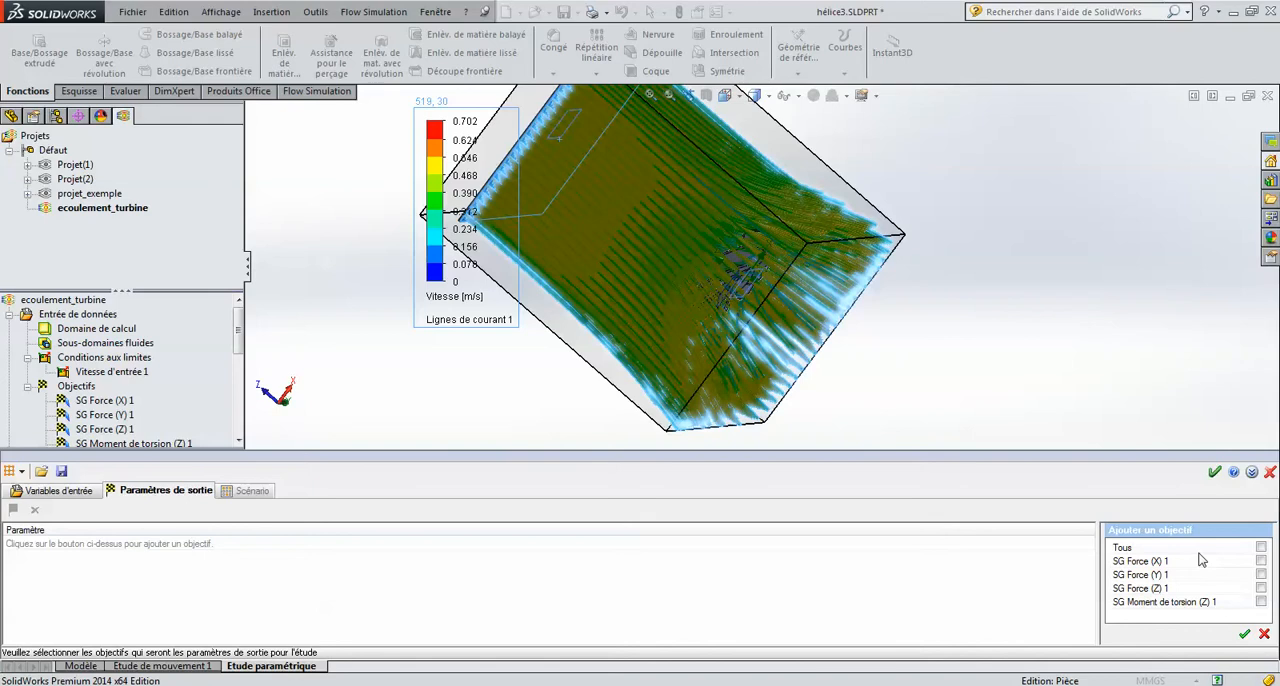
mouse_move(418, 685)
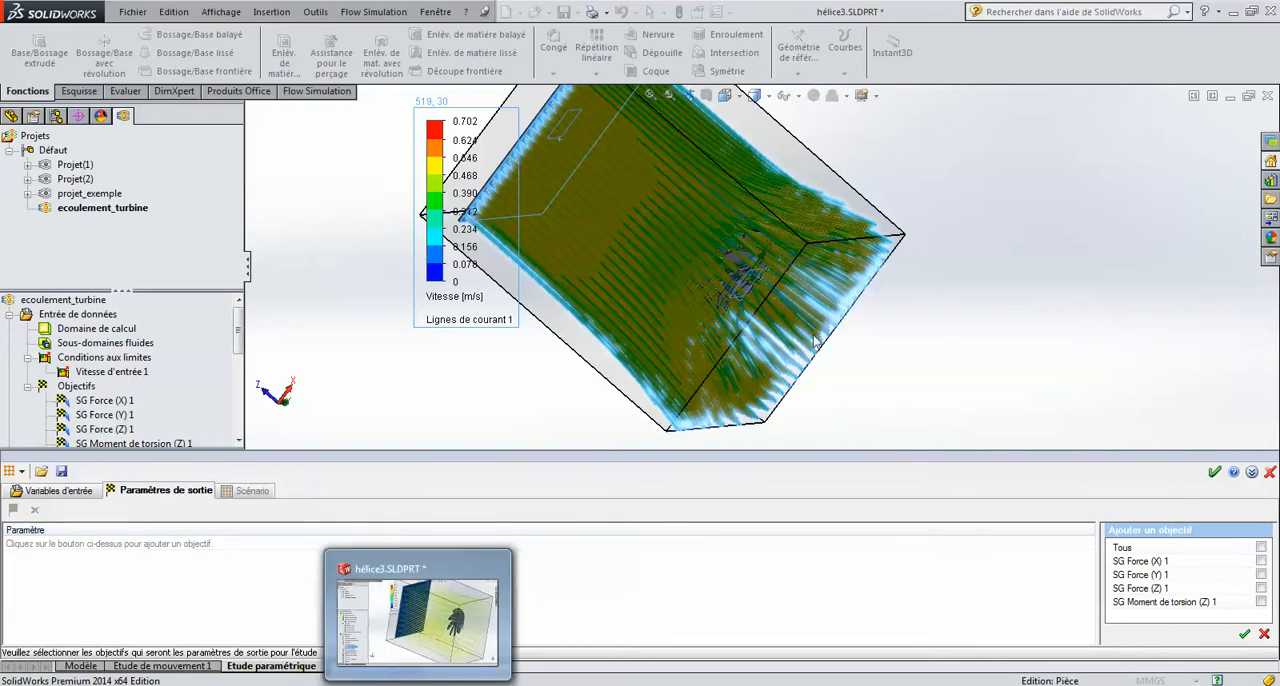
middle_drag(818, 341, 848, 378)
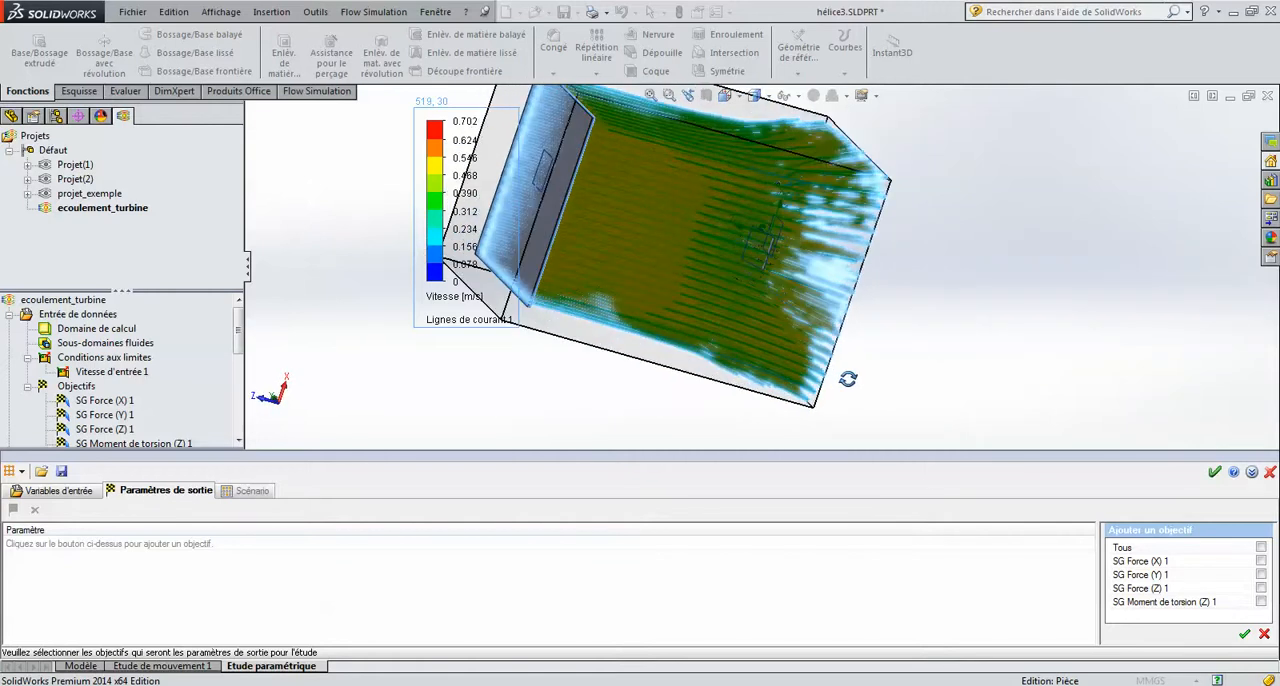